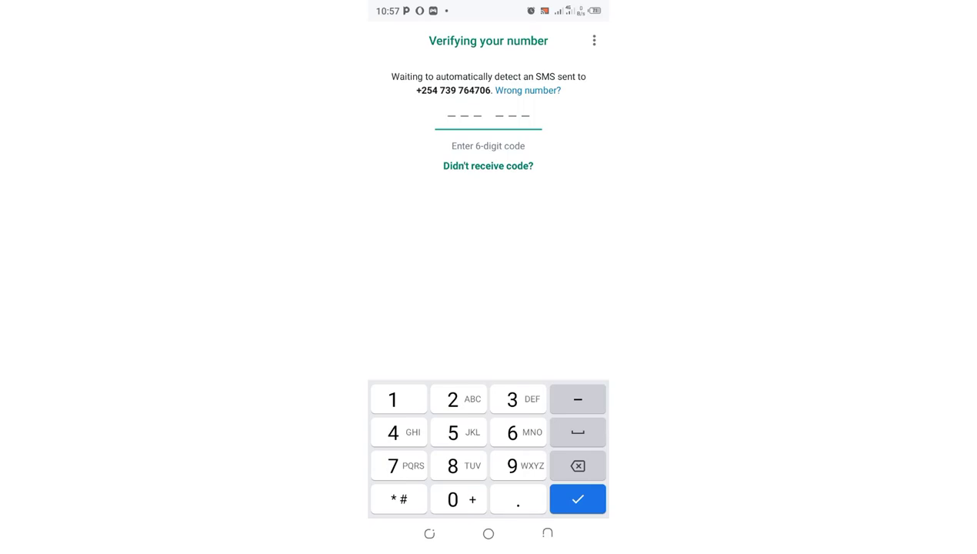
# Go to the home screen, open Settings and show the full list of 70 installed apps
pyautogui.click(488, 534)
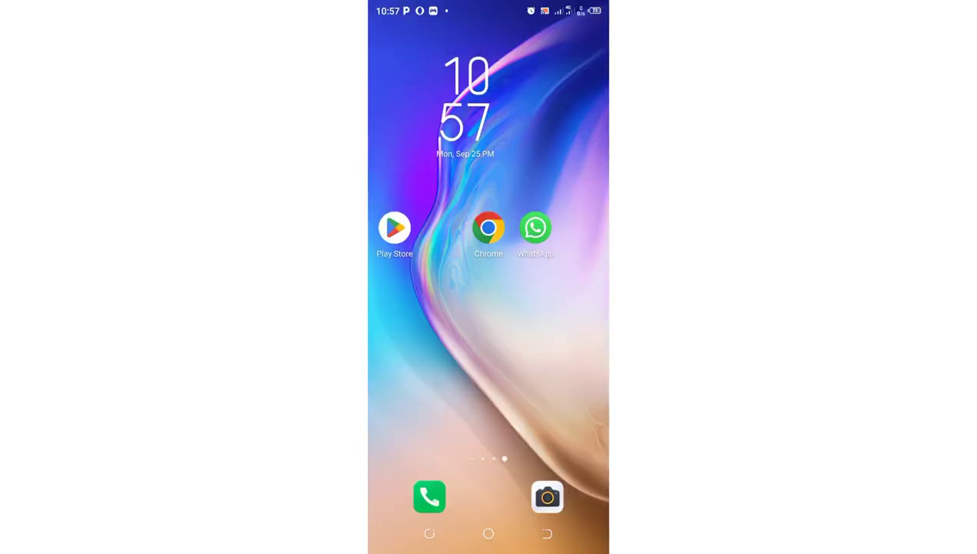
pyautogui.moveTo(540, 470); pyautogui.dragTo(541, 231)
pyautogui.scroll(-10, 488, 277)
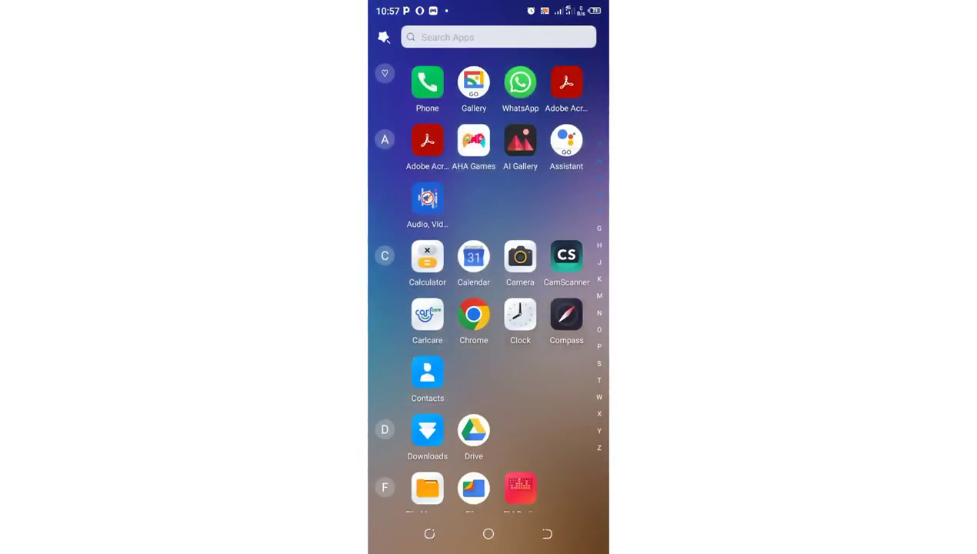
pyautogui.scroll(-5, 487, 277)
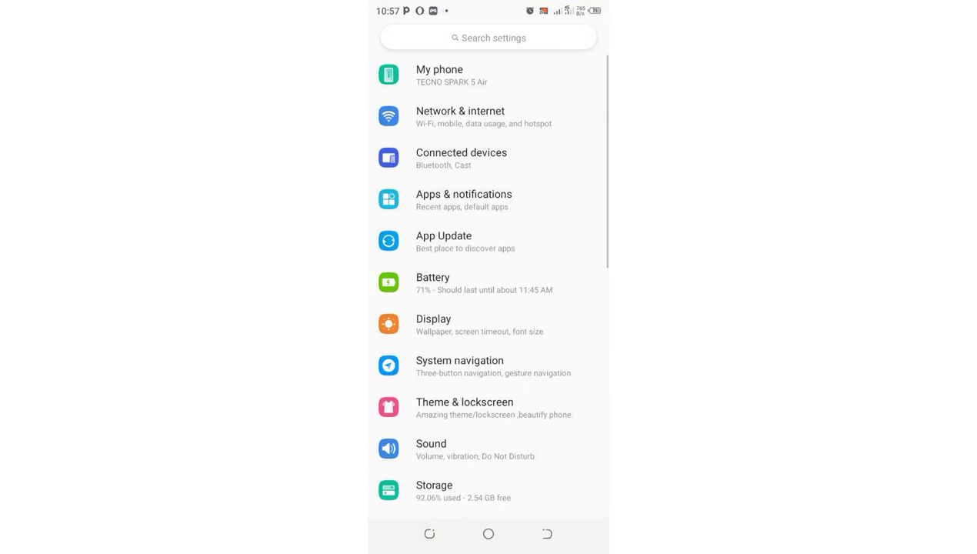
pyautogui.click(464, 198)
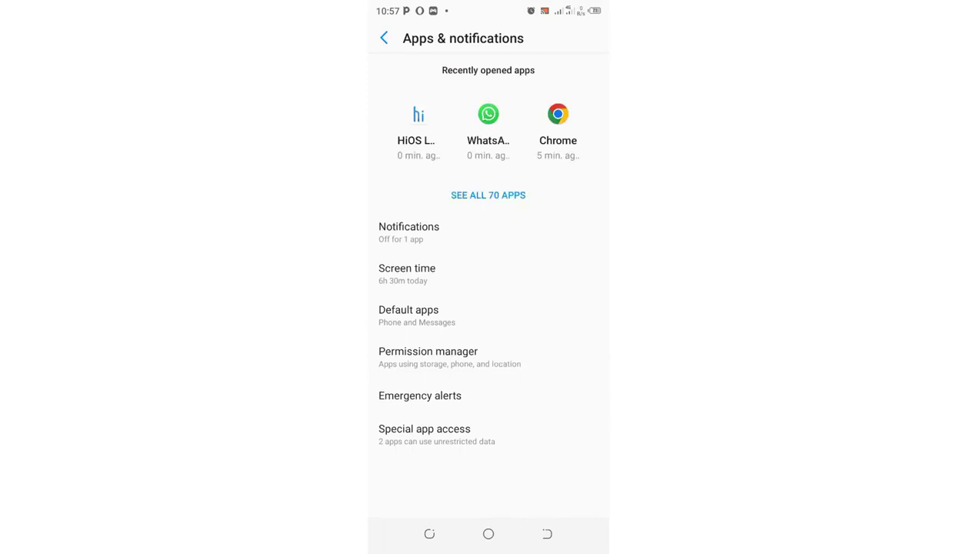
pyautogui.click(515, 198)
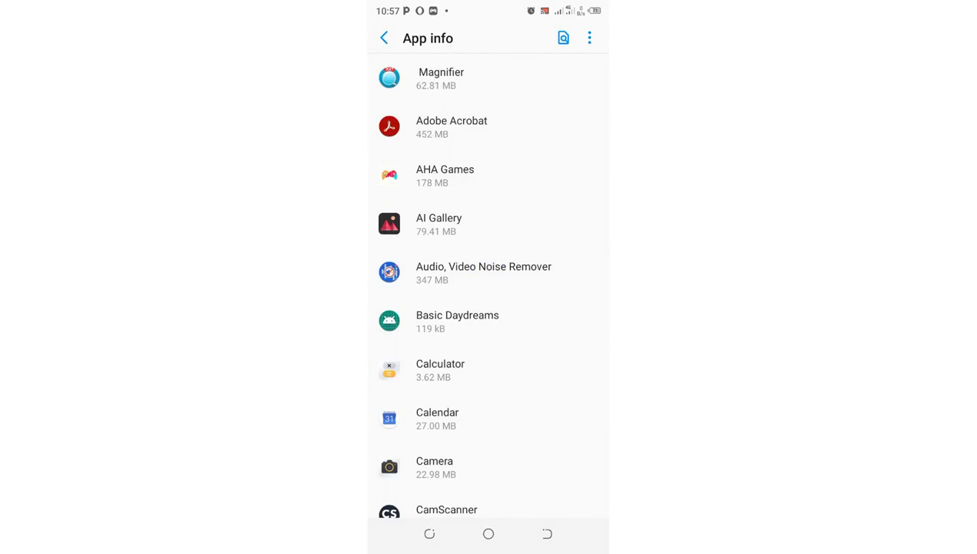
pyautogui.scroll(-15, 489, 285)
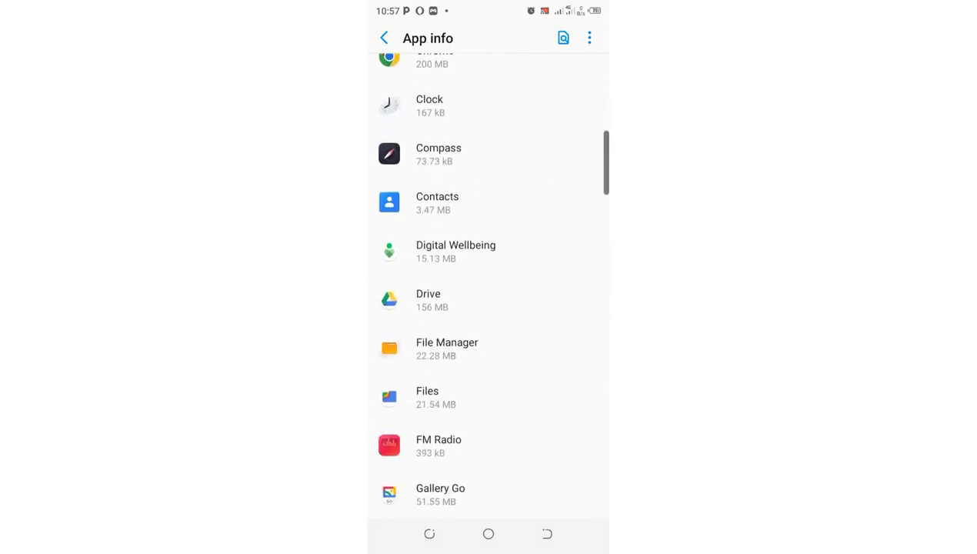
pyautogui.scroll(10, 488, 284)
# Filter the installed-apps list by searching for 'w'
pyautogui.click(563, 38)
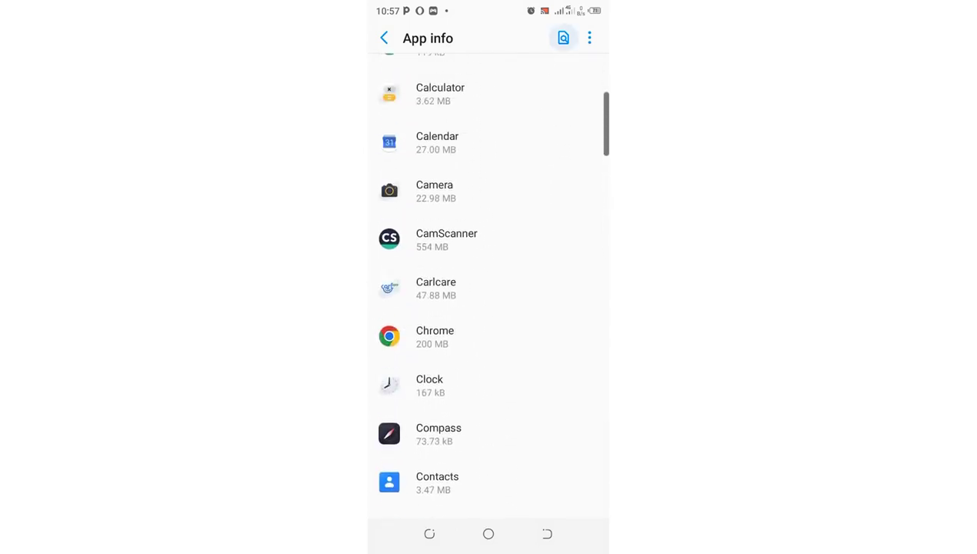
pyautogui.write('q')
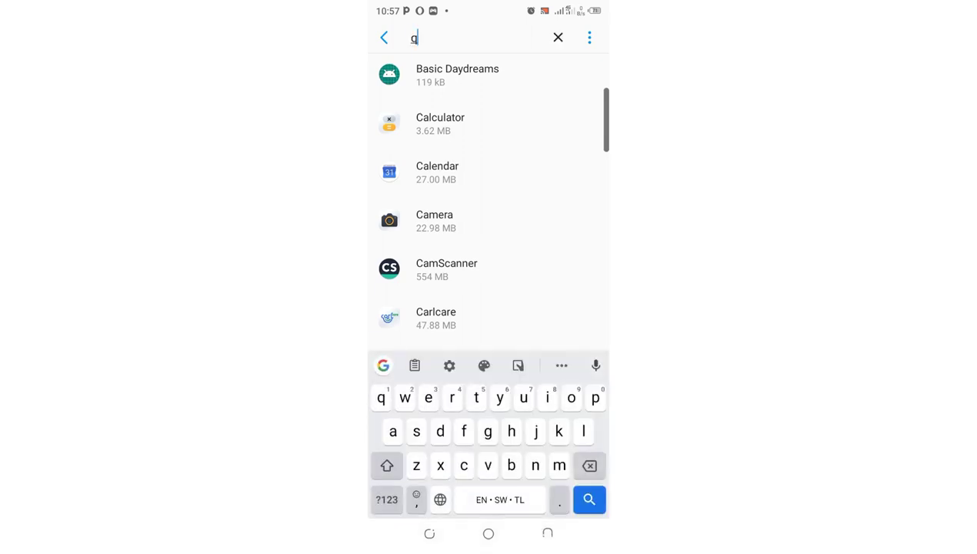
pyautogui.press('BackSpace')
pyautogui.write('wb')
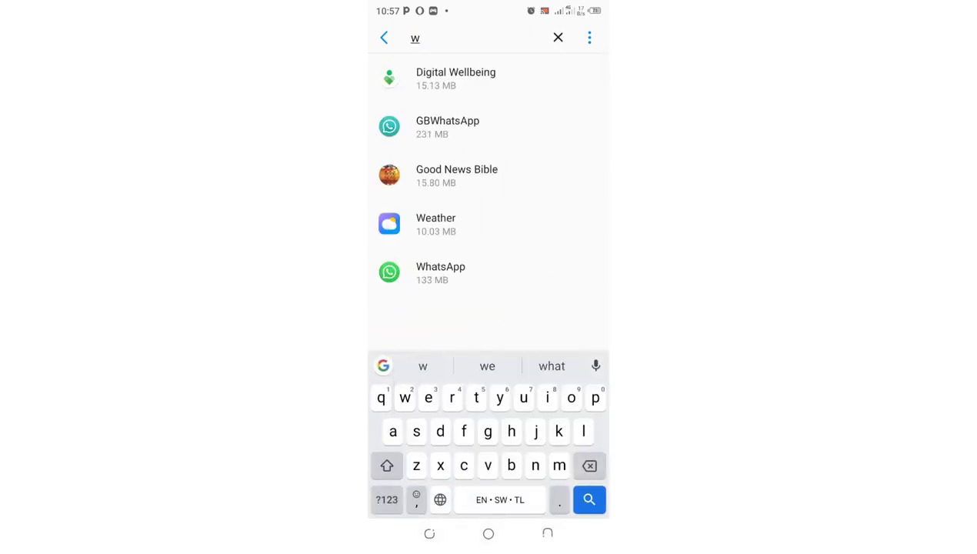
pyautogui.press('BackSpace')
# Clear WhatsApp's cache and all stored data, then return to the app drawer
pyautogui.click(440, 272)
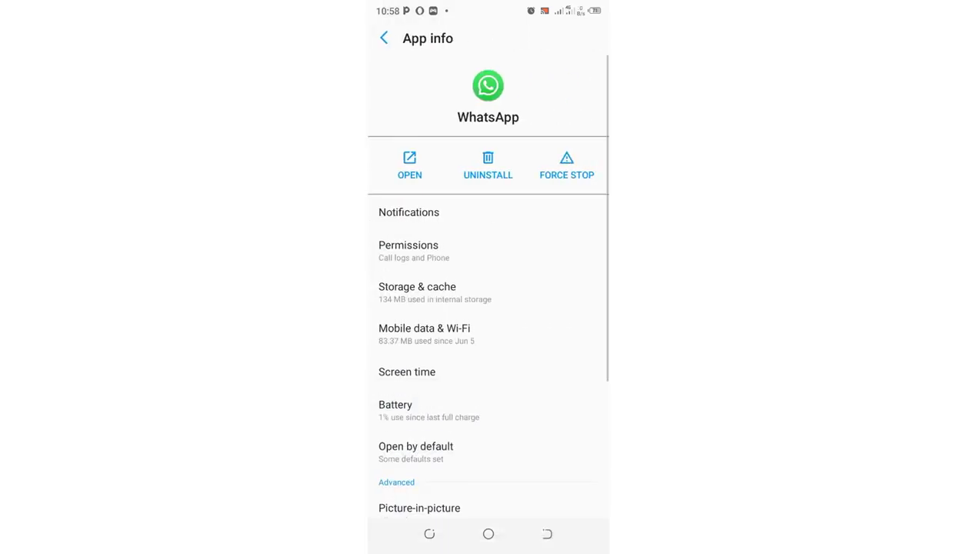
pyautogui.click(435, 292)
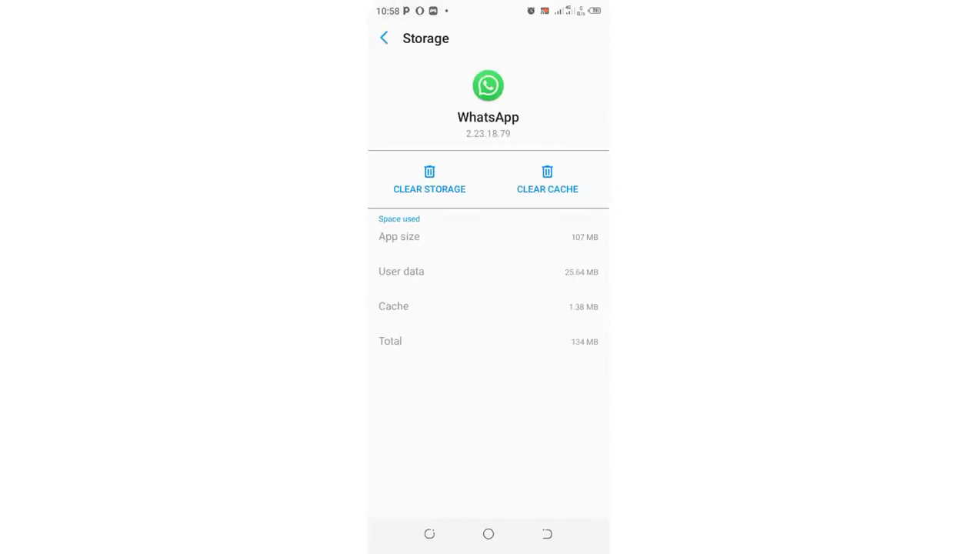
pyautogui.click(547, 181)
pyautogui.click(429, 180)
pyautogui.click(560, 307)
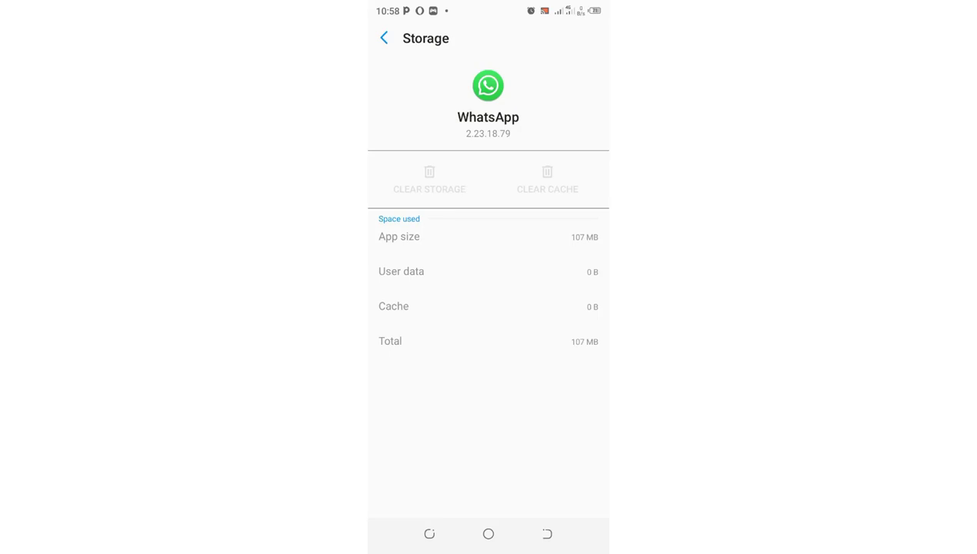
pyautogui.click(488, 533)
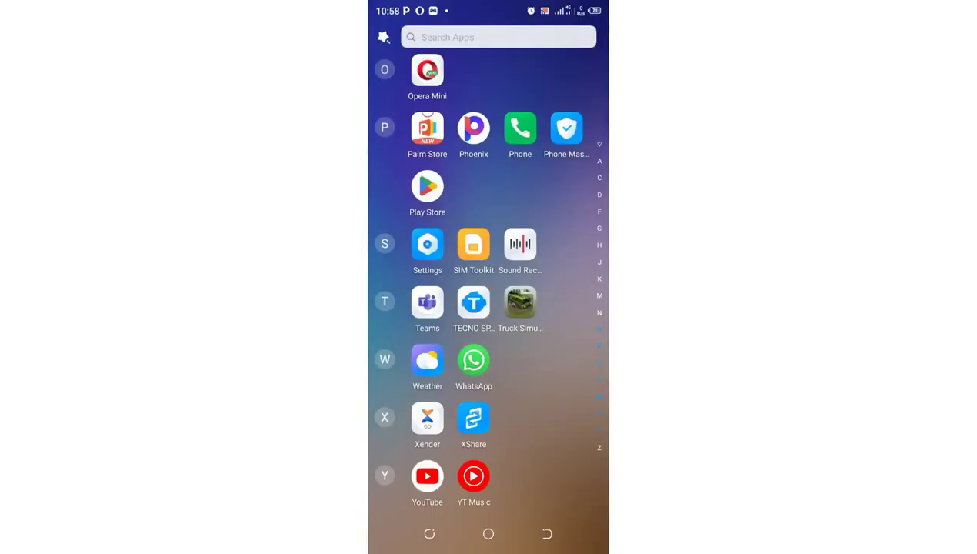
# Relaunch WhatsApp in English, accept the terms, and submit and confirm the Kenyan phone number
pyautogui.click(473, 360)
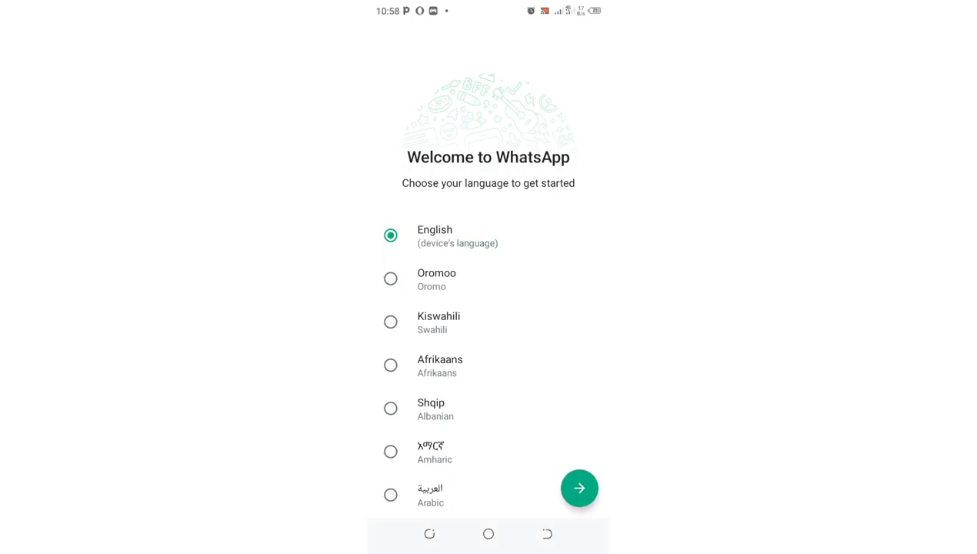
pyautogui.click(579, 487)
pyautogui.click(488, 498)
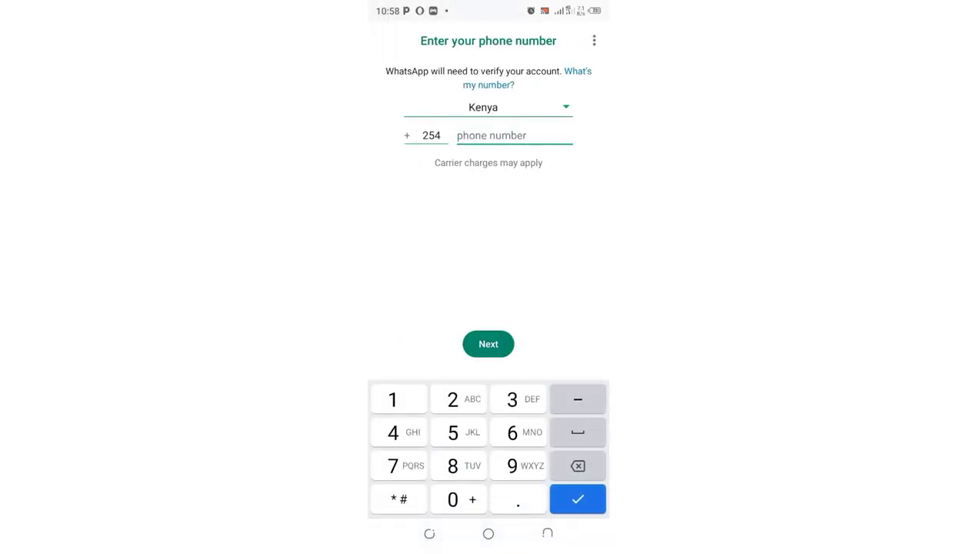
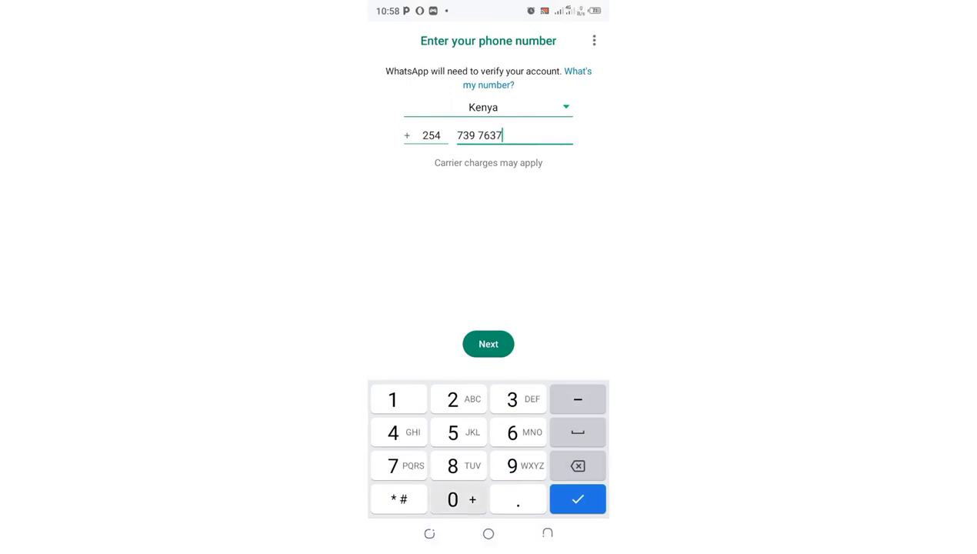
pyautogui.click(488, 344)
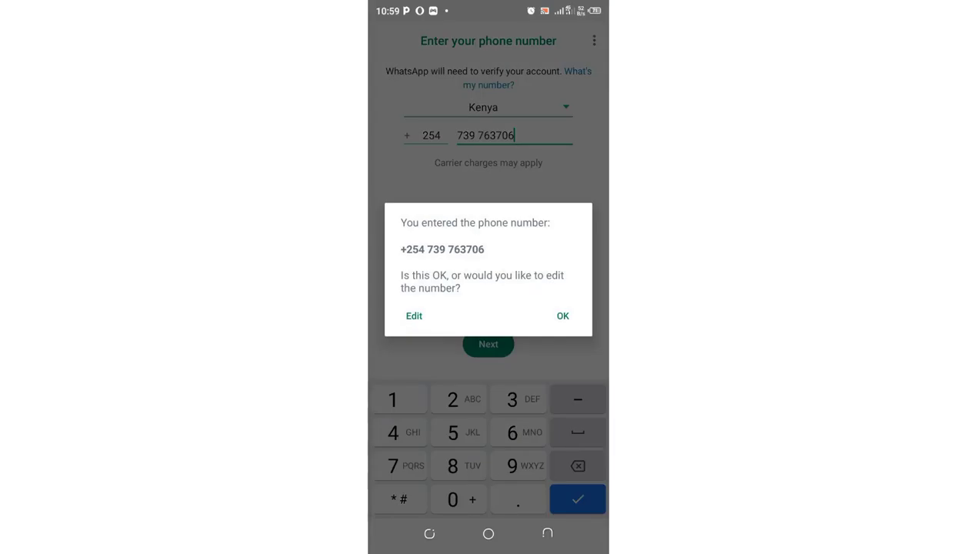
pyautogui.click(414, 315)
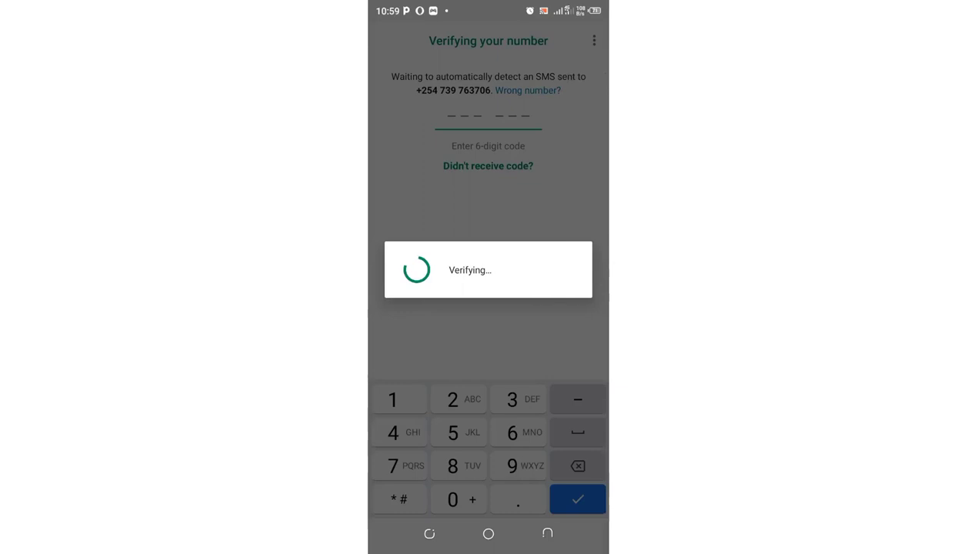
# Leave the SMS verification screen through the recent-apps overview back to the home screen
pyautogui.click(429, 533)
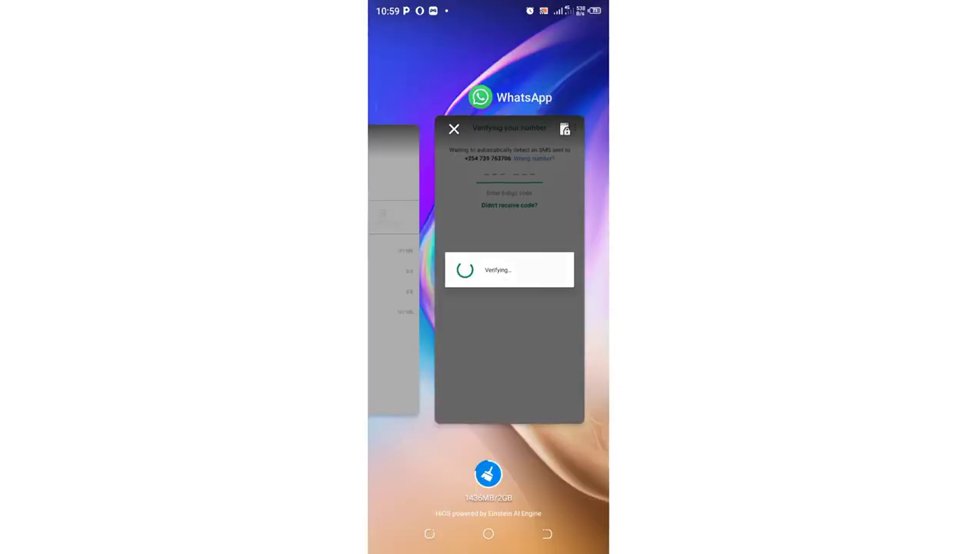
pyautogui.moveTo(461, 323); pyautogui.dragTo(570, 323)
pyautogui.click(488, 533)
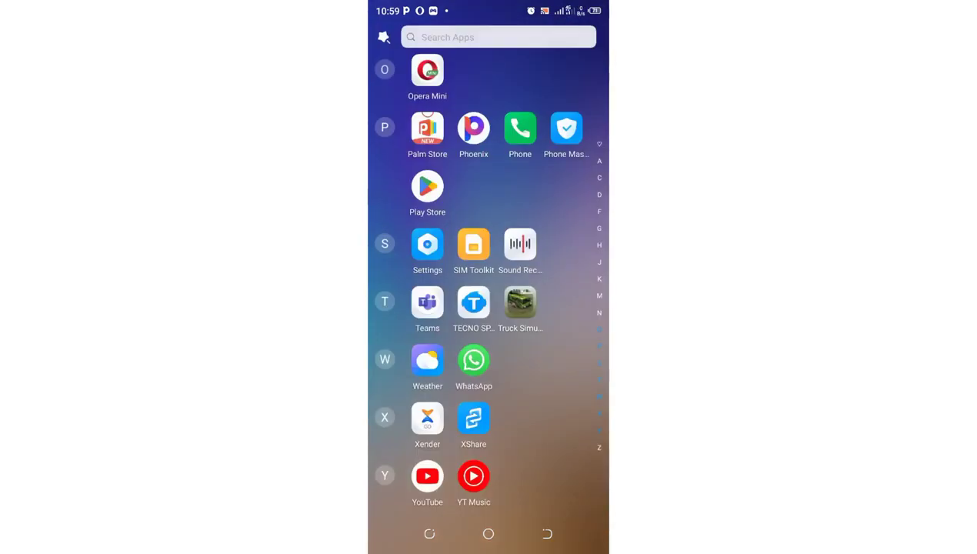
pyautogui.click(487, 533)
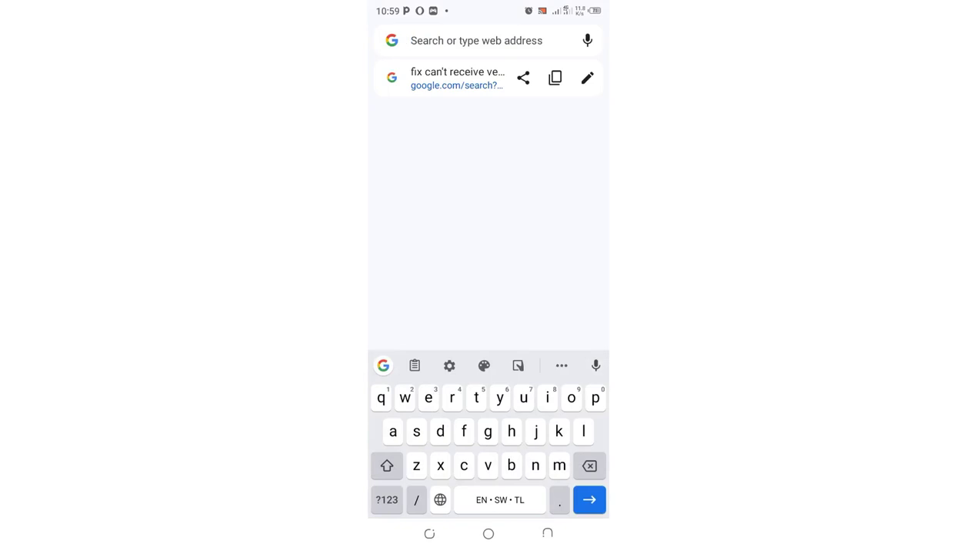
# Search Google for 'contact whatsapp' and open the whatsapp.com Contact Us result
pyautogui.write('cont')
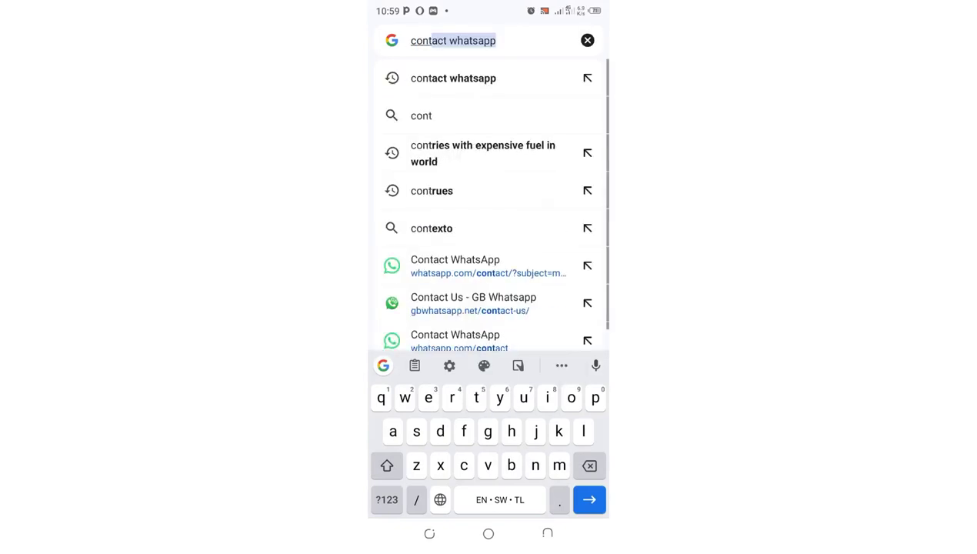
pyautogui.write('act')
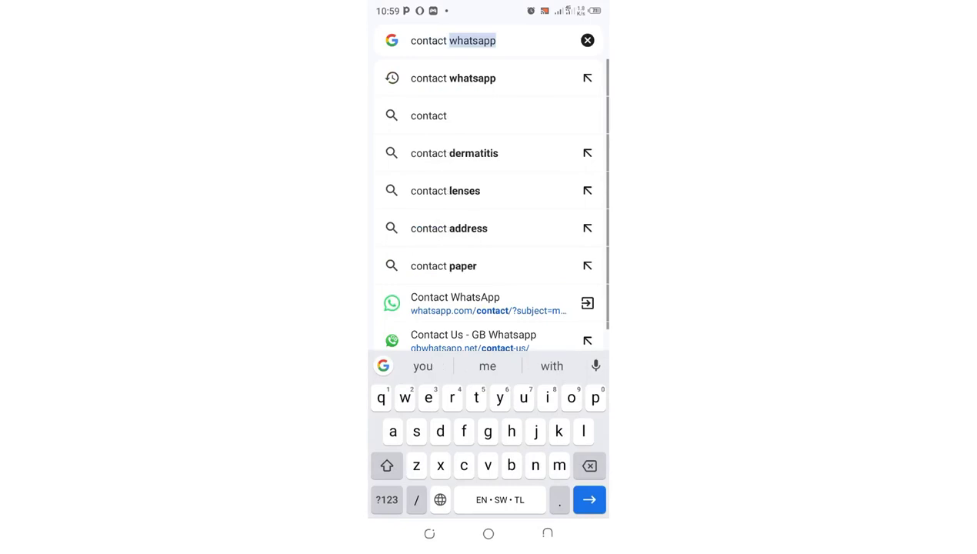
pyautogui.write(' wha')
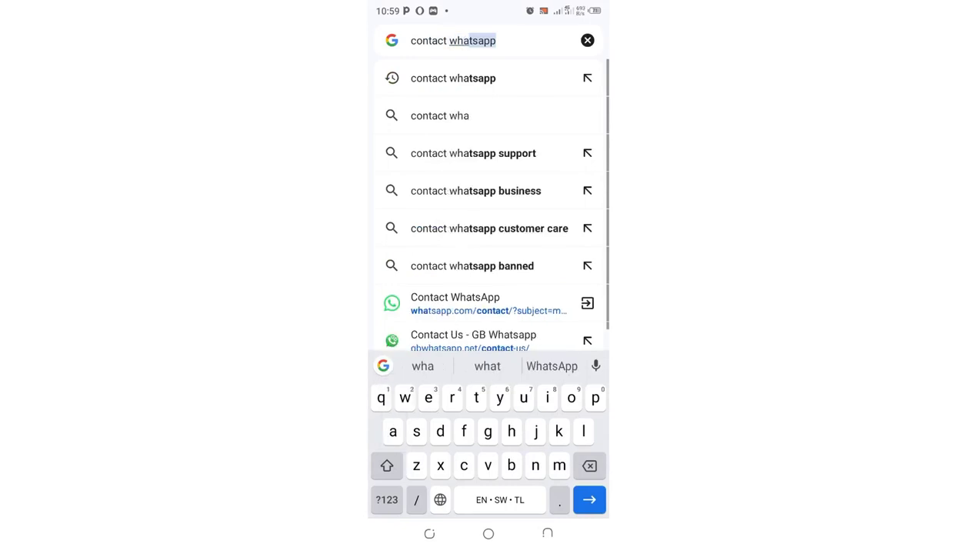
pyautogui.click(551, 366)
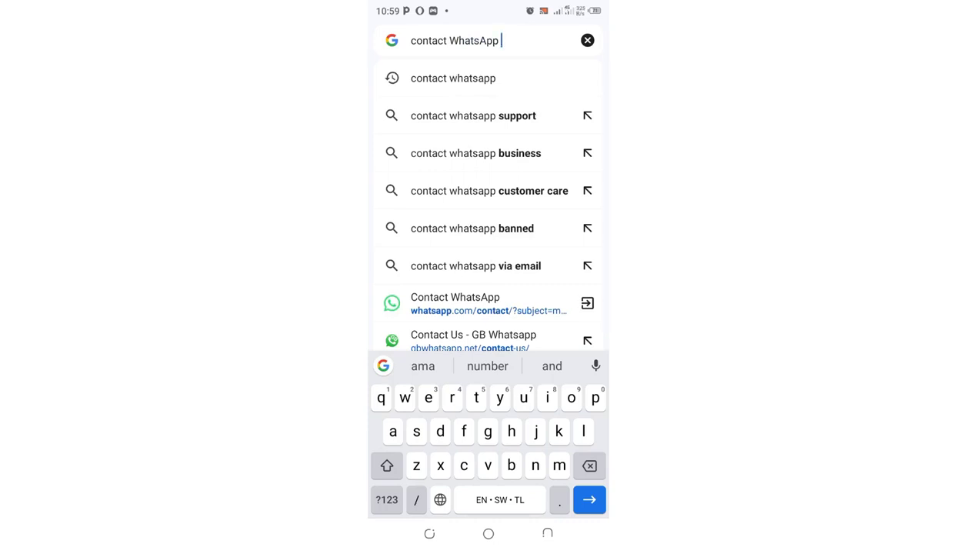
pyautogui.click(589, 499)
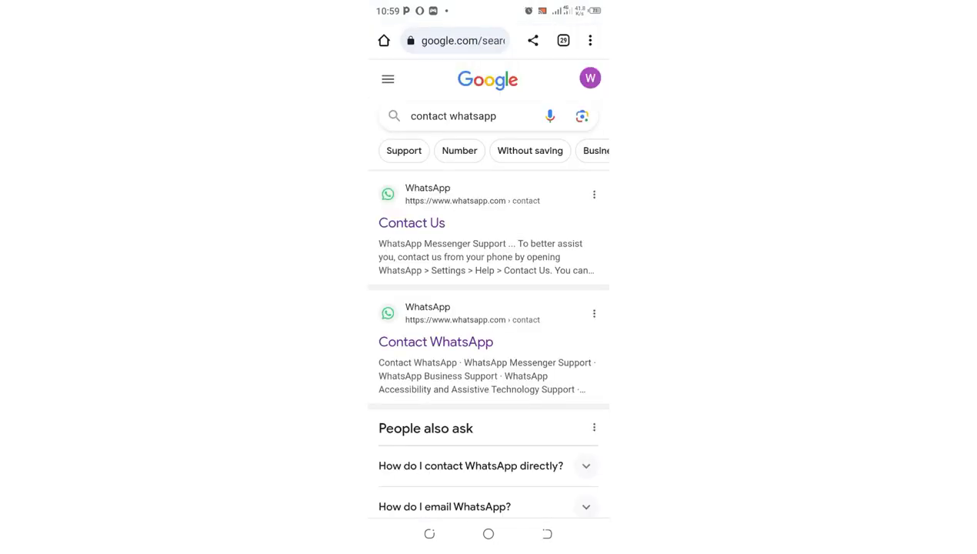
pyautogui.click(412, 223)
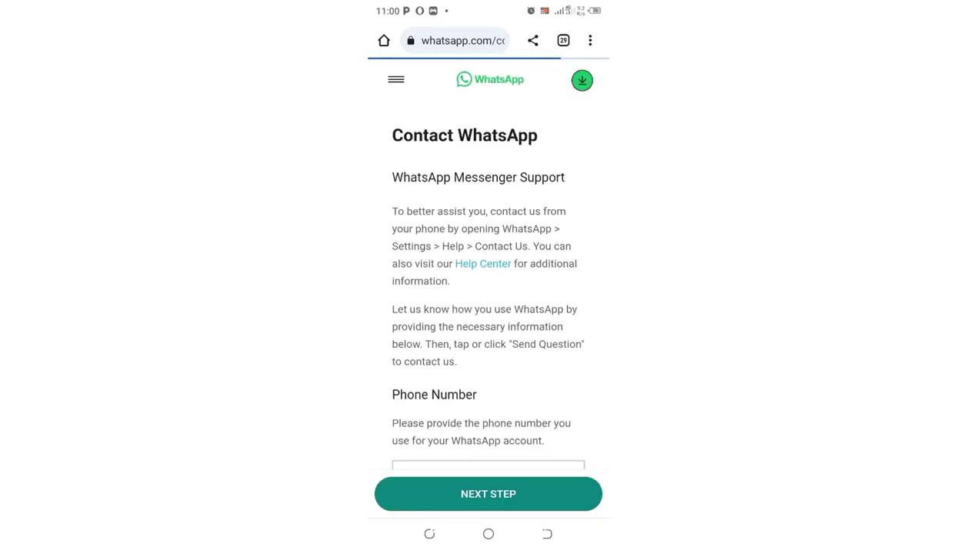
# Fill in the contact form's account phone number, e-mail address and e-mail confirmation
pyautogui.scroll(-3, 488, 308)
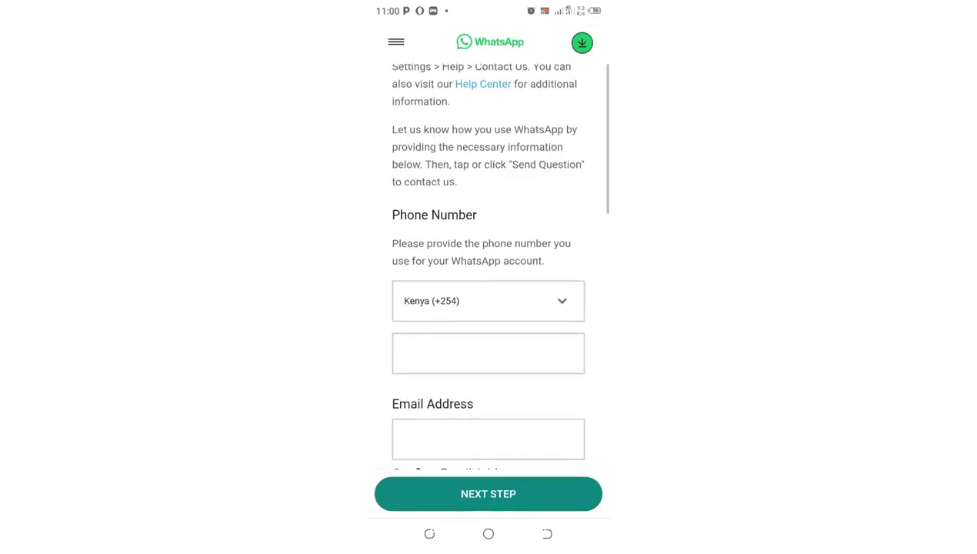
pyautogui.click(487, 315)
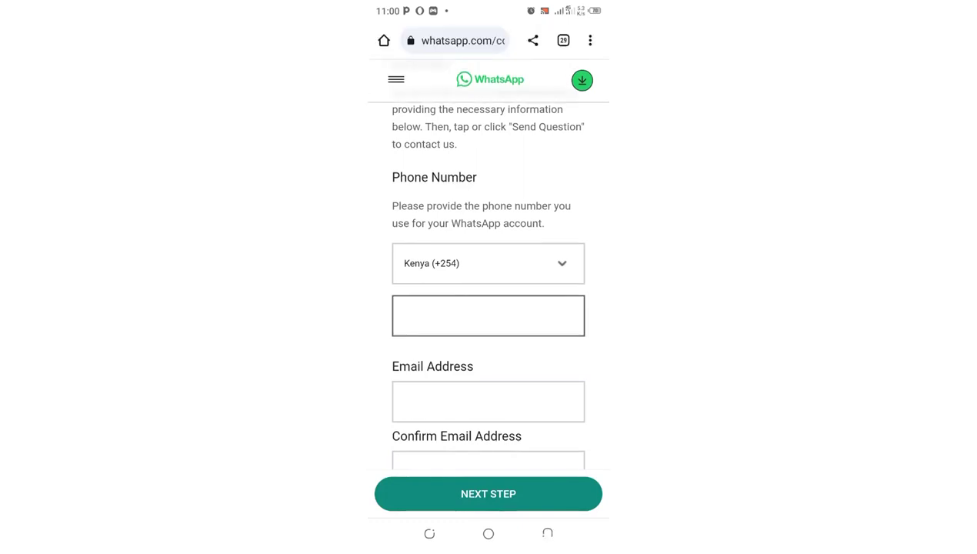
pyautogui.write('0')
pyautogui.click(407, 364)
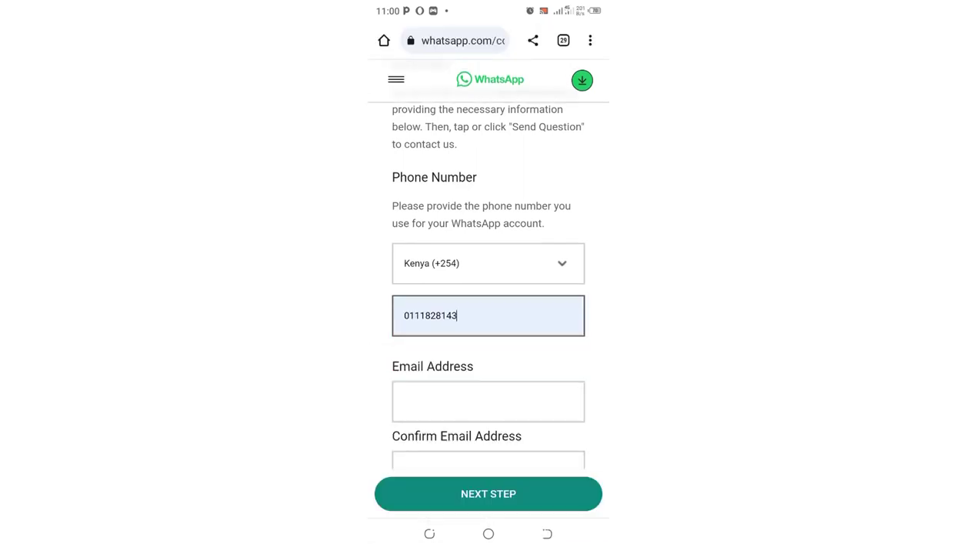
pyautogui.scroll(-3, 488, 308)
pyautogui.click(488, 267)
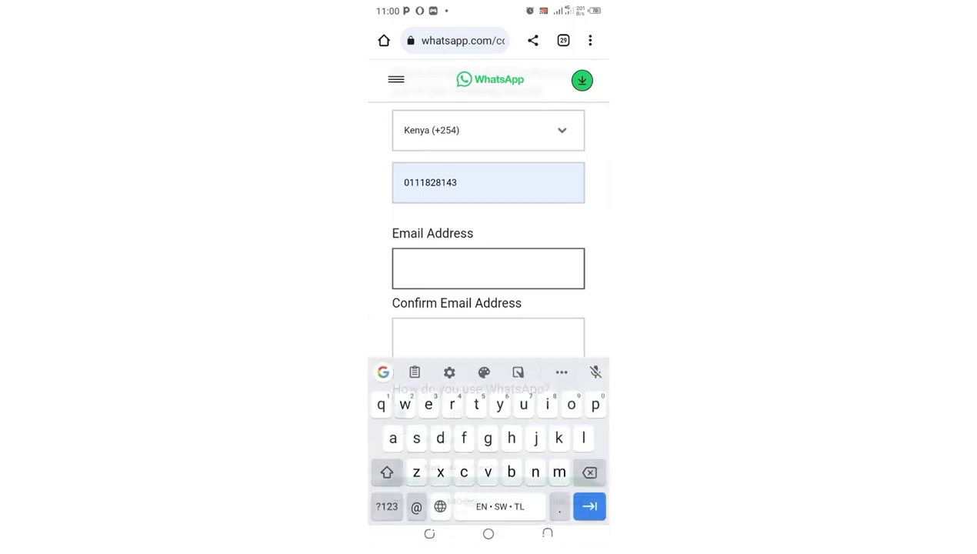
pyautogui.click(446, 331)
pyautogui.scroll(-2, 488, 308)
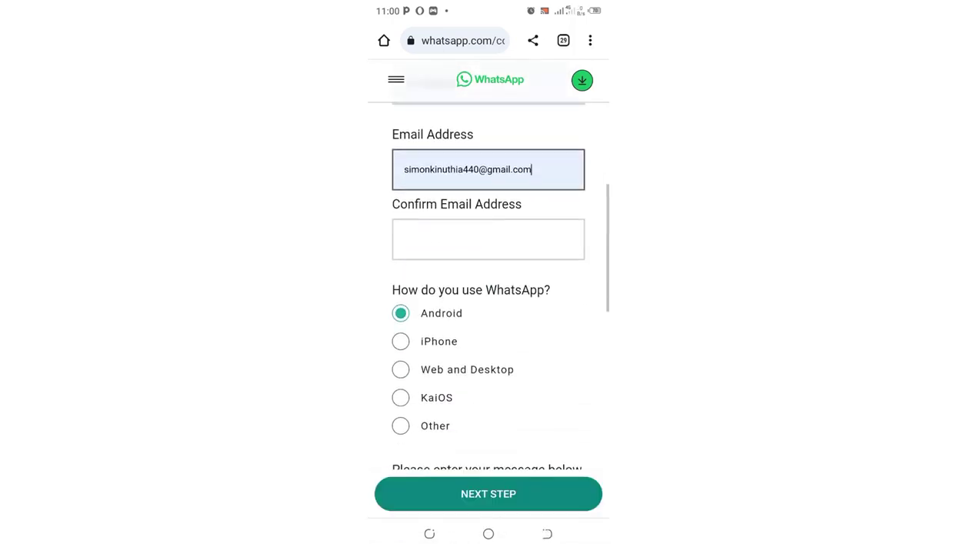
pyautogui.click(487, 238)
pyautogui.click(487, 366)
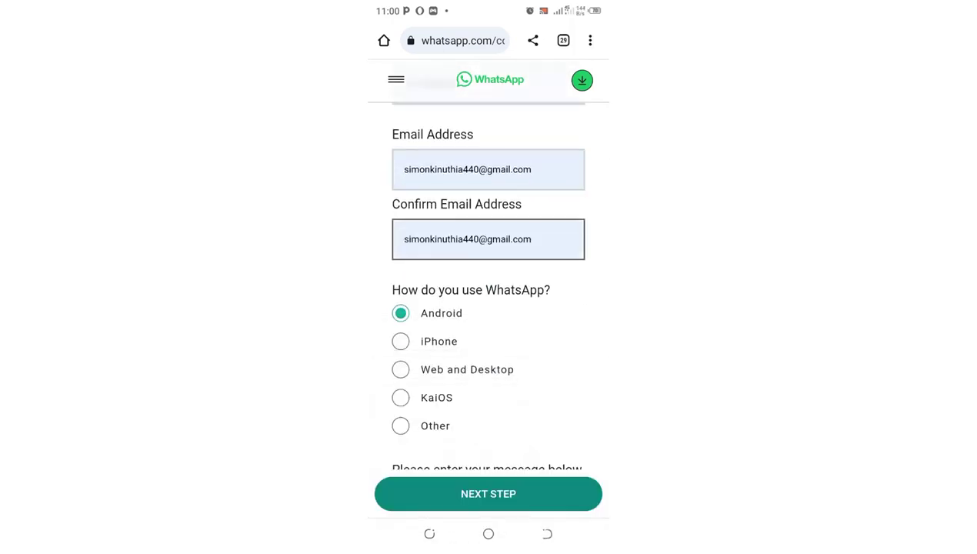
pyautogui.scroll(-2, 488, 307)
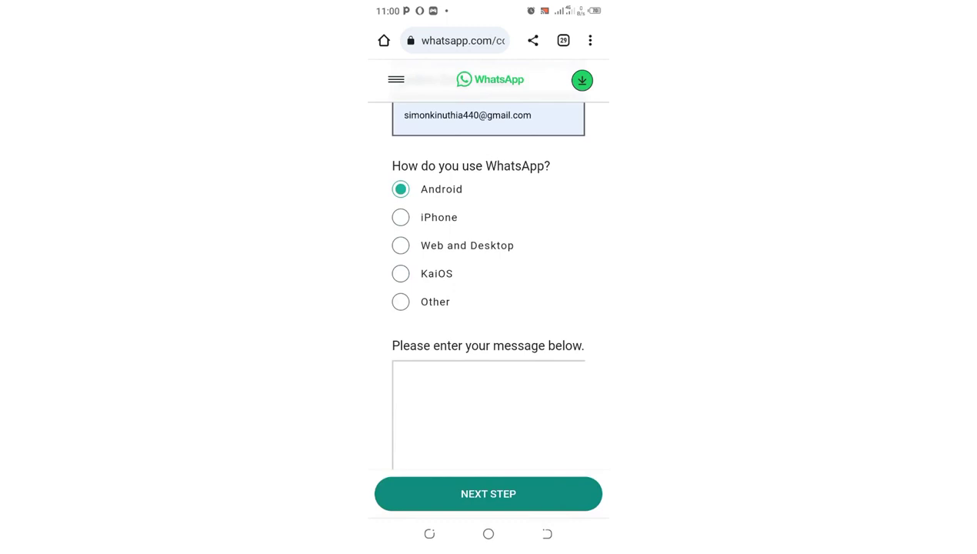
pyautogui.scroll(-2, 488, 262)
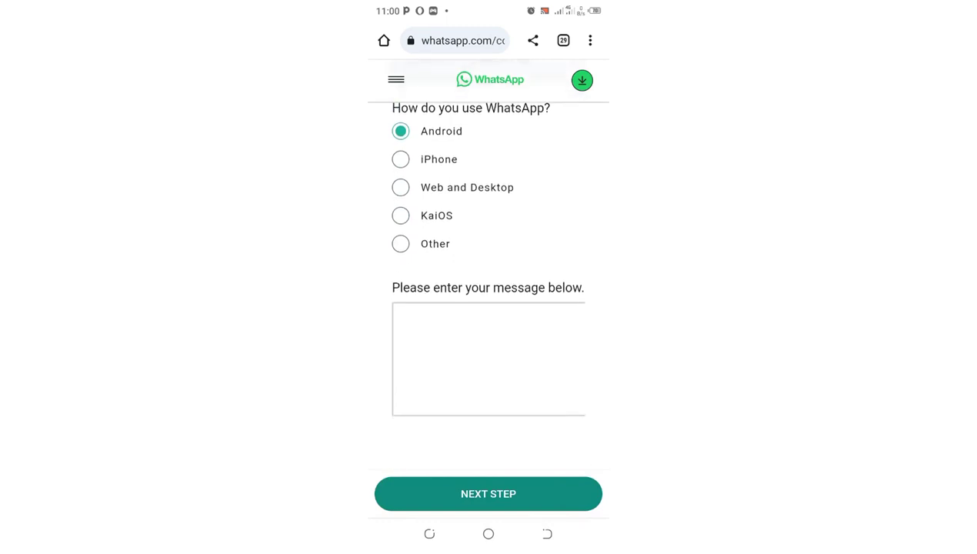
# Begin the support message with 'Hi, team please help me with WhatsApp'
pyautogui.click(488, 357)
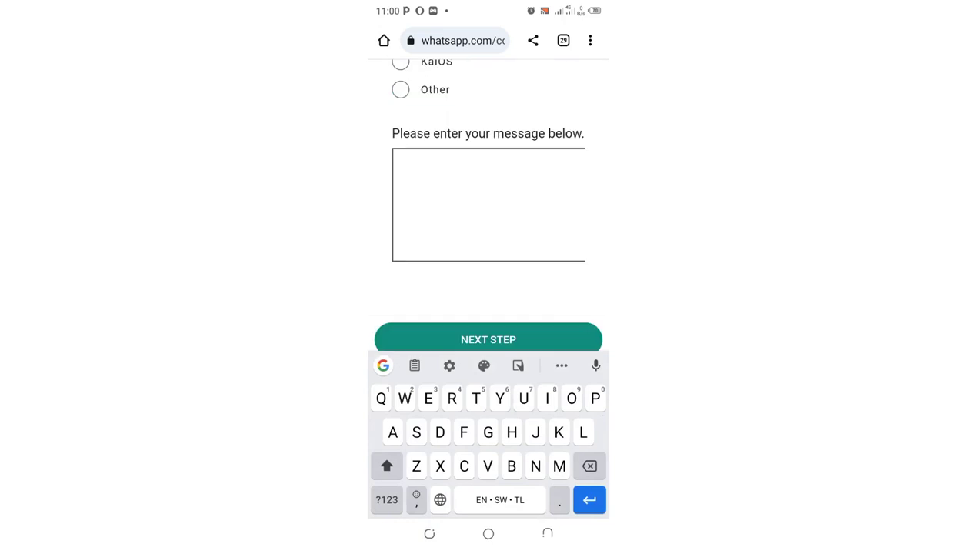
pyautogui.click(387, 466)
pyautogui.write('Pl')
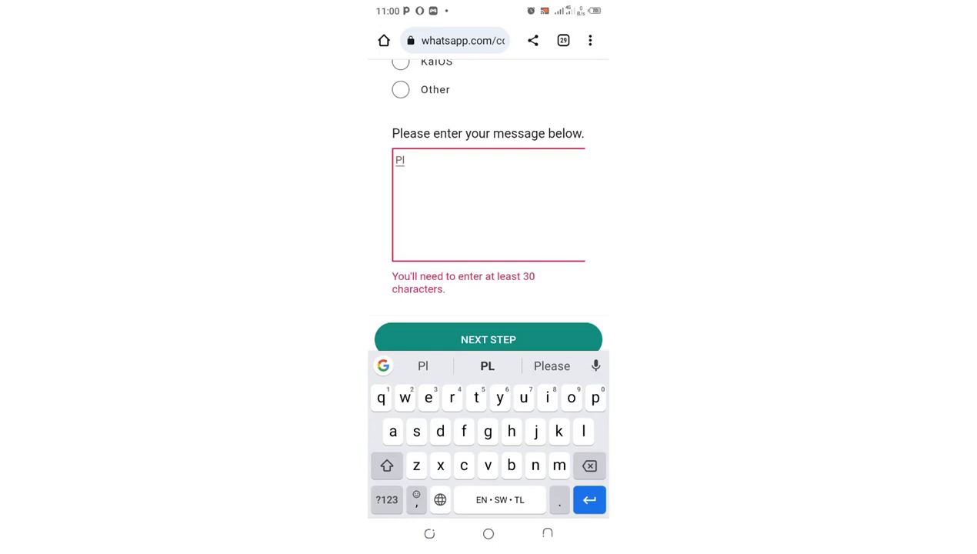
pyautogui.write('ease')
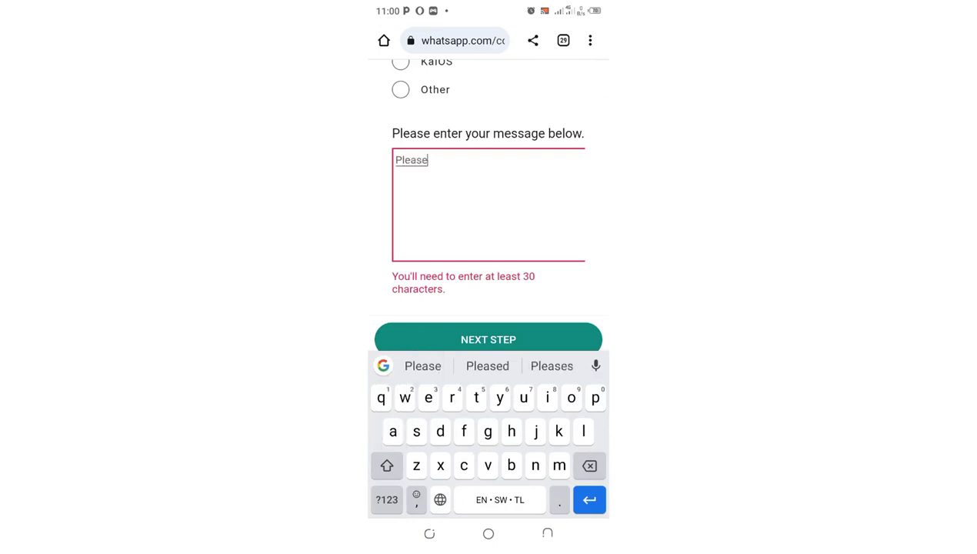
pyautogui.write(' h')
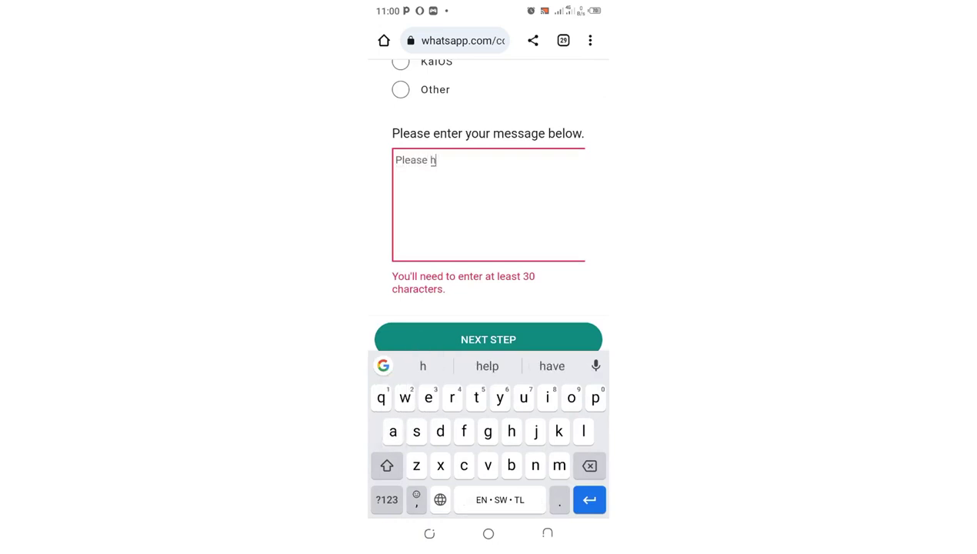
pyautogui.press('BackSpace')
pyautogui.press('BackSpace')
pyautogui.press('BackSpace')
pyautogui.press('BackSpace')
pyautogui.press('BackSpace')
pyautogui.write('H')
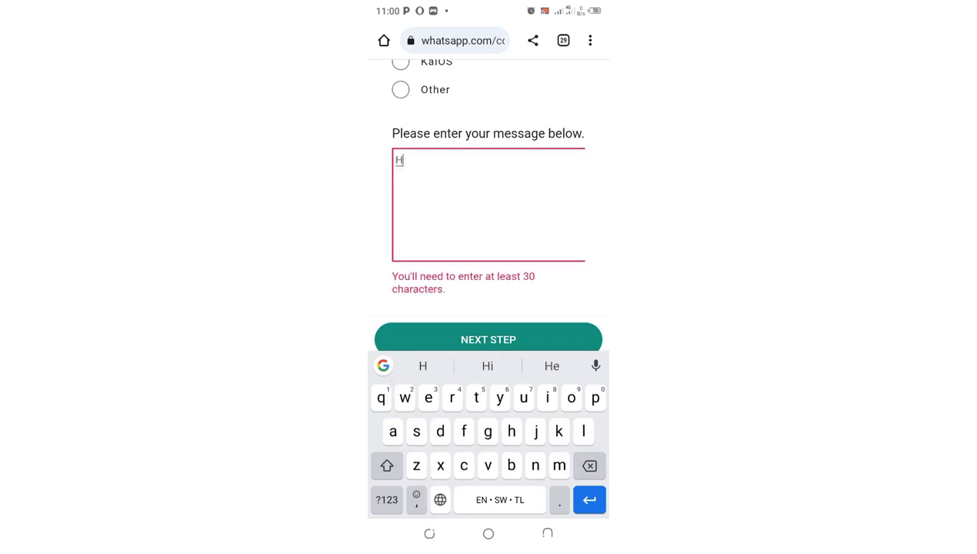
pyautogui.write('i,')
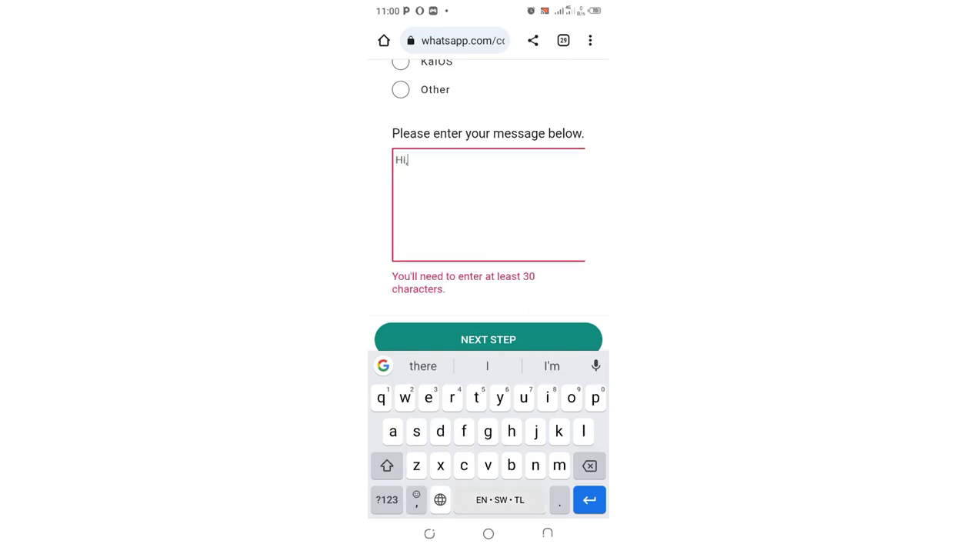
pyautogui.write(' team')
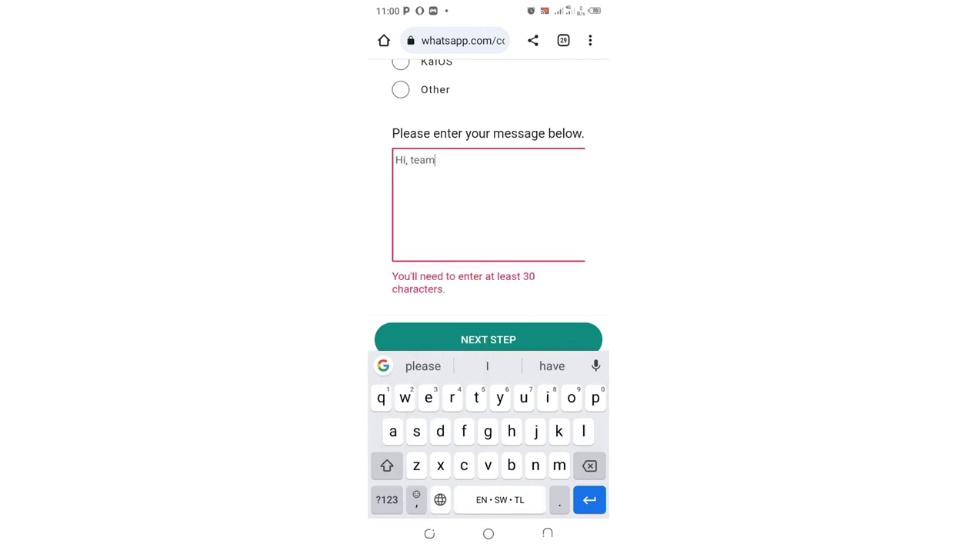
pyautogui.write(' ple')
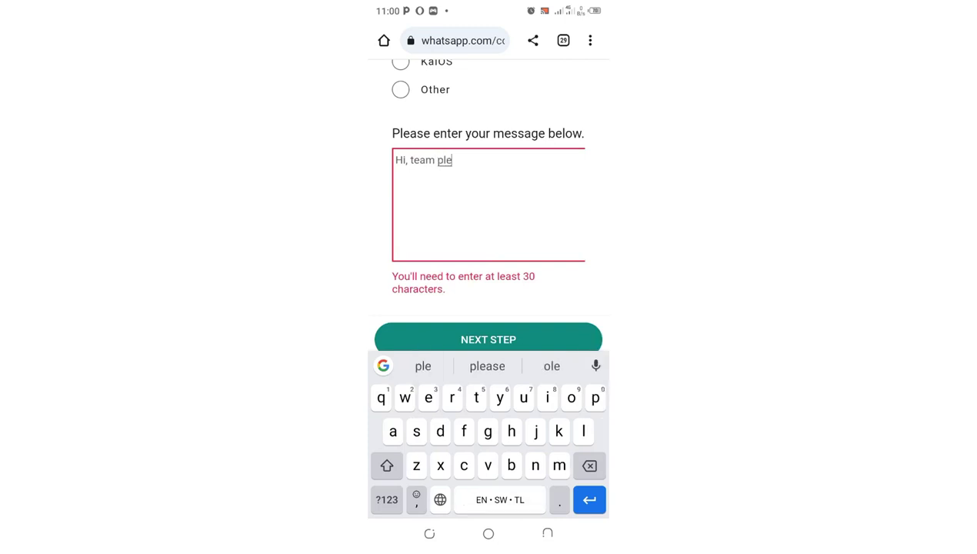
pyautogui.write('ase help mr')
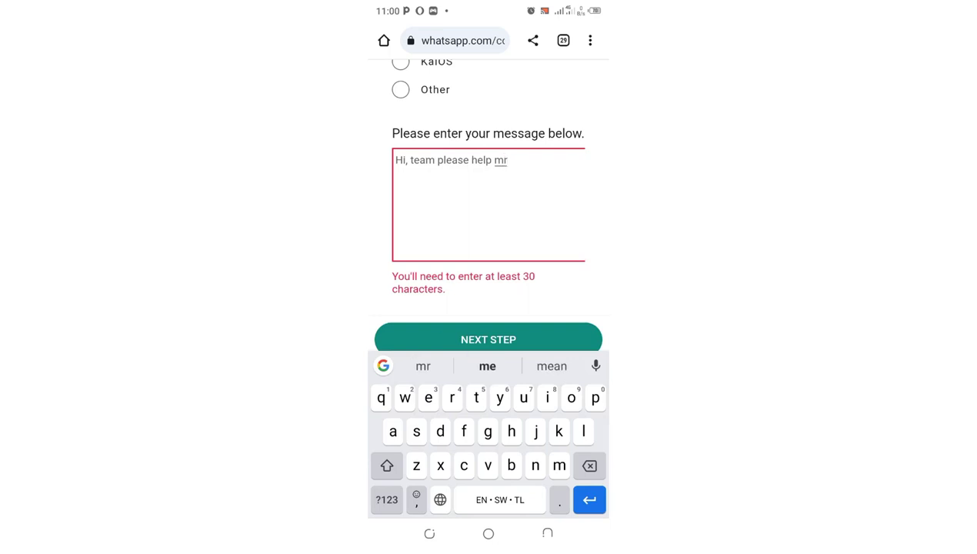
pyautogui.press('BackSpace')
pyautogui.write('e')
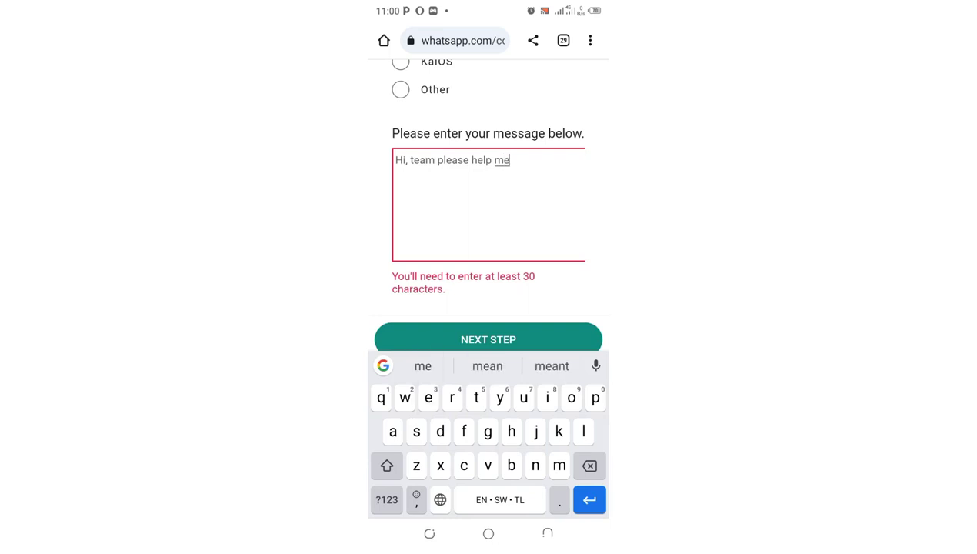
pyautogui.write(' with ')
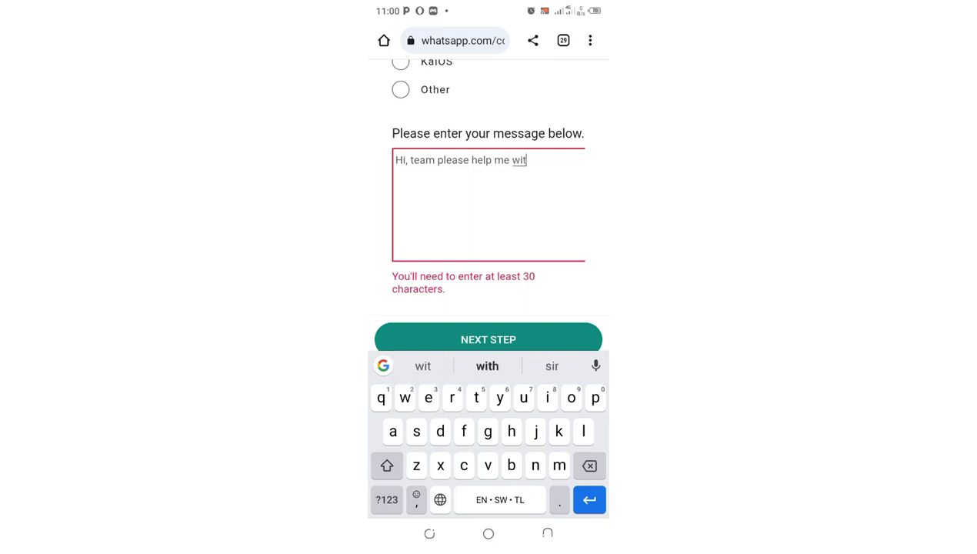
pyautogui.write('G')
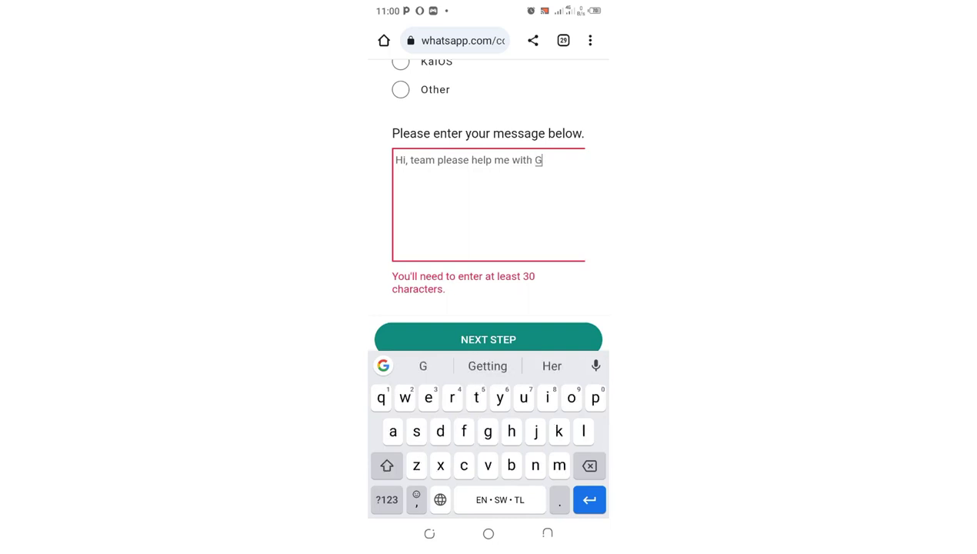
pyautogui.press('BackSpace')
pyautogui.write('W')
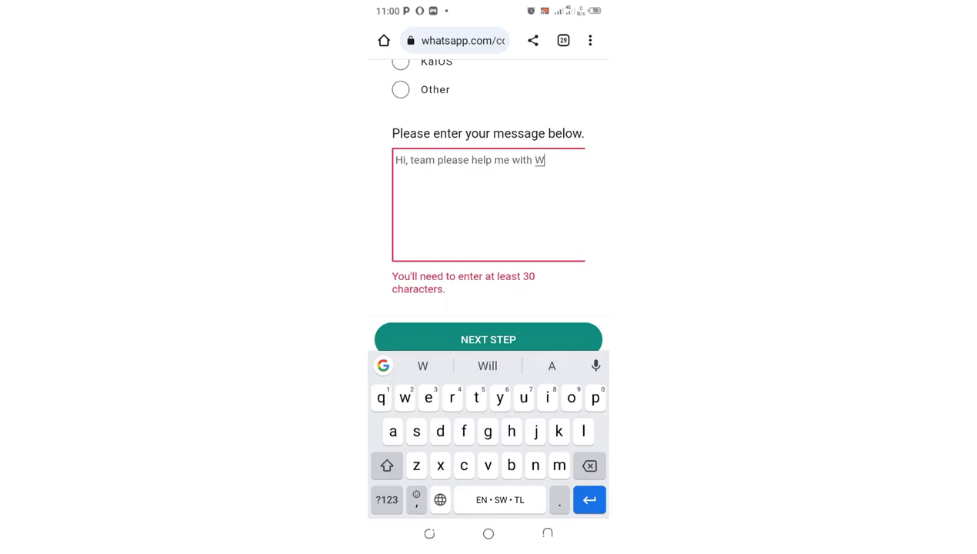
pyautogui.write('hstsa')
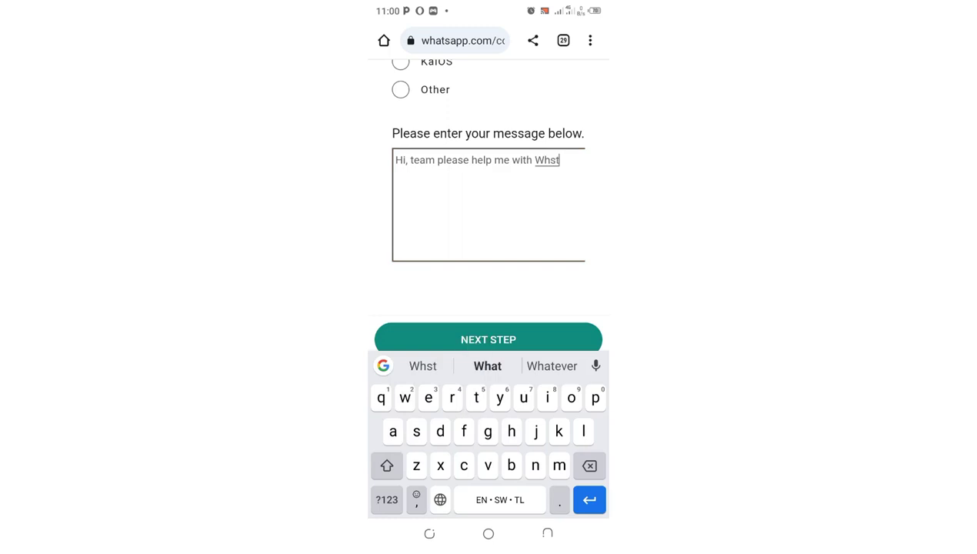
pyautogui.click(487, 365)
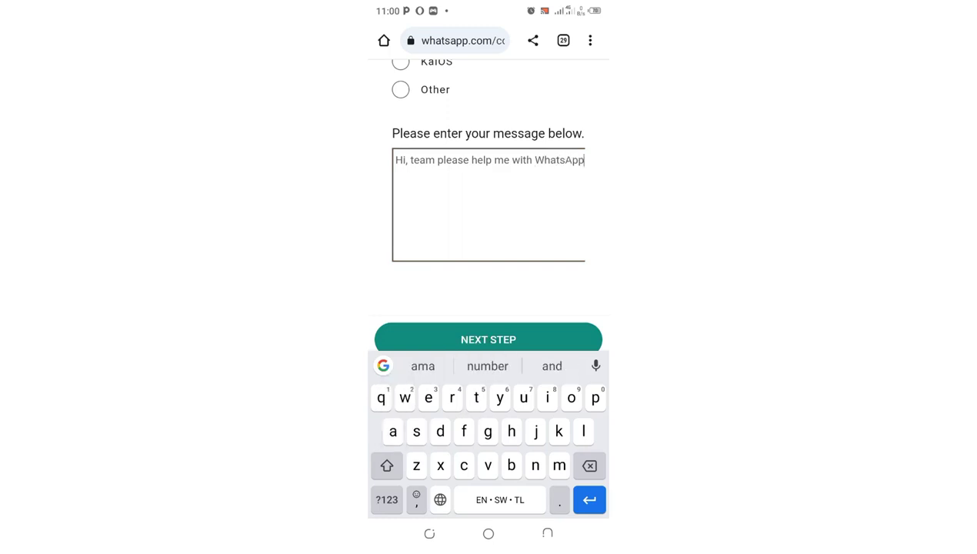
# Finish the message with 'verification code problem. Thanks'
pyautogui.write('ver')
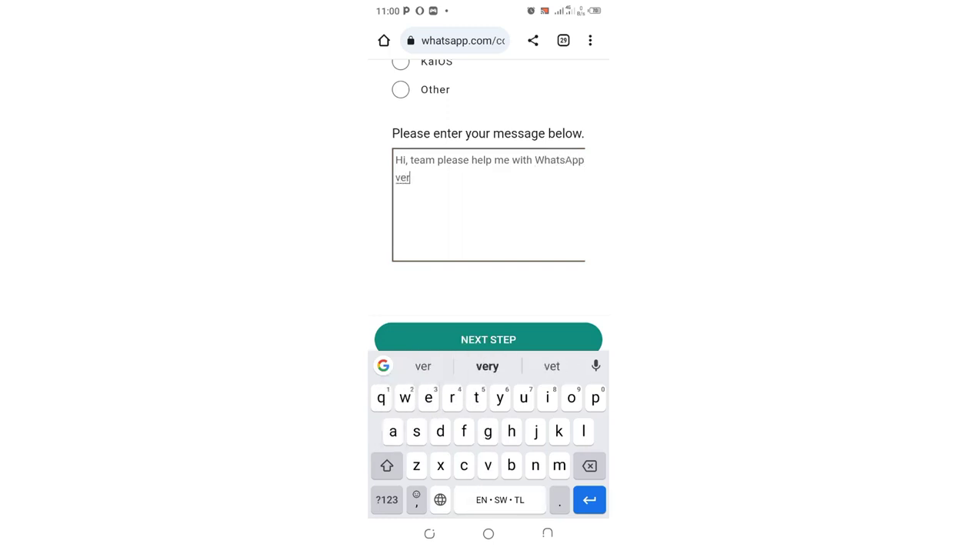
pyautogui.write('ifi')
pyautogui.click(487, 366)
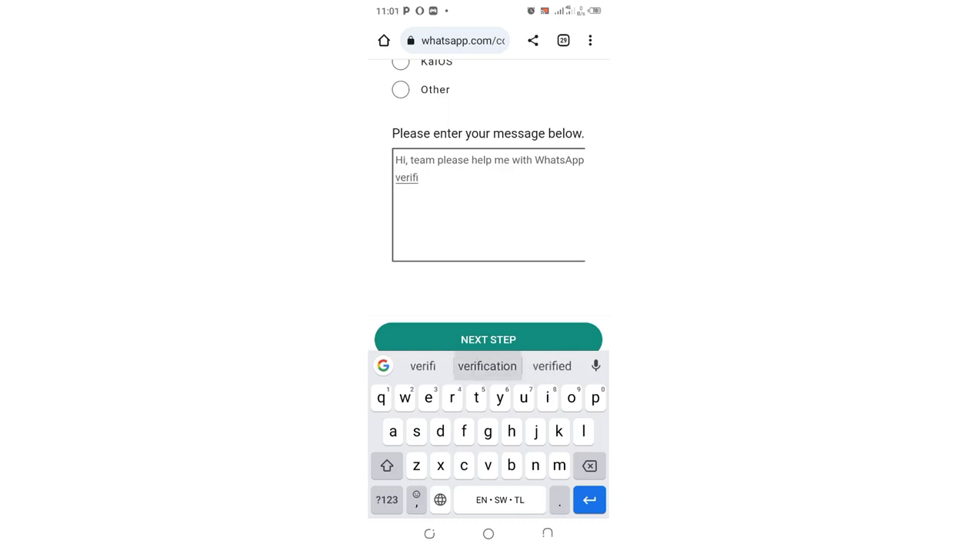
pyautogui.click(422, 365)
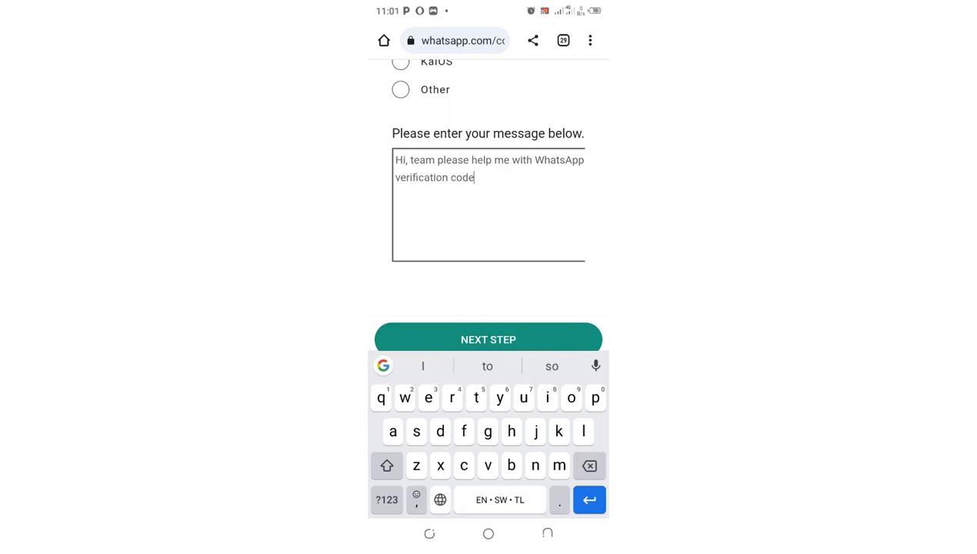
pyautogui.write('p')
pyautogui.write('fo')
pyautogui.press('BackSpace')
pyautogui.press('BackSpace')
pyautogui.write('r')
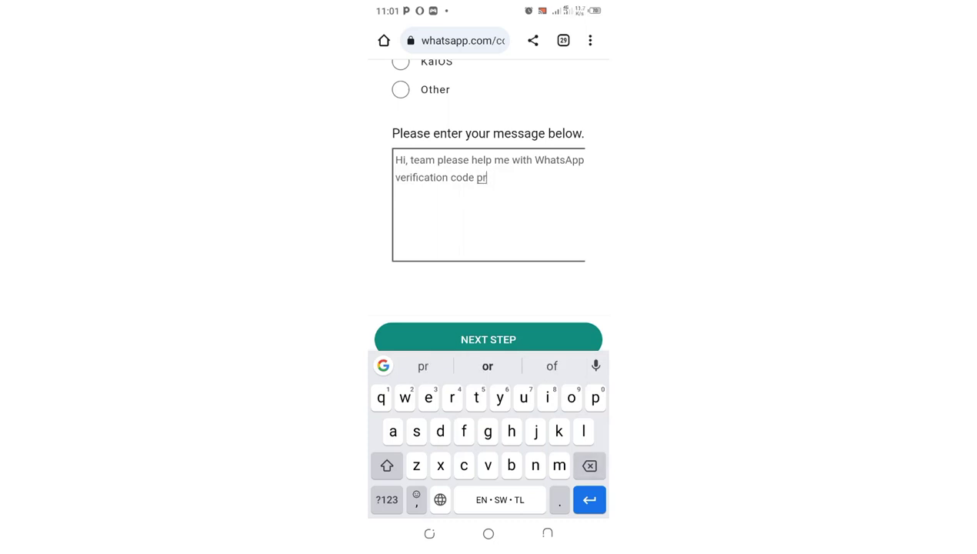
pyautogui.write('obl')
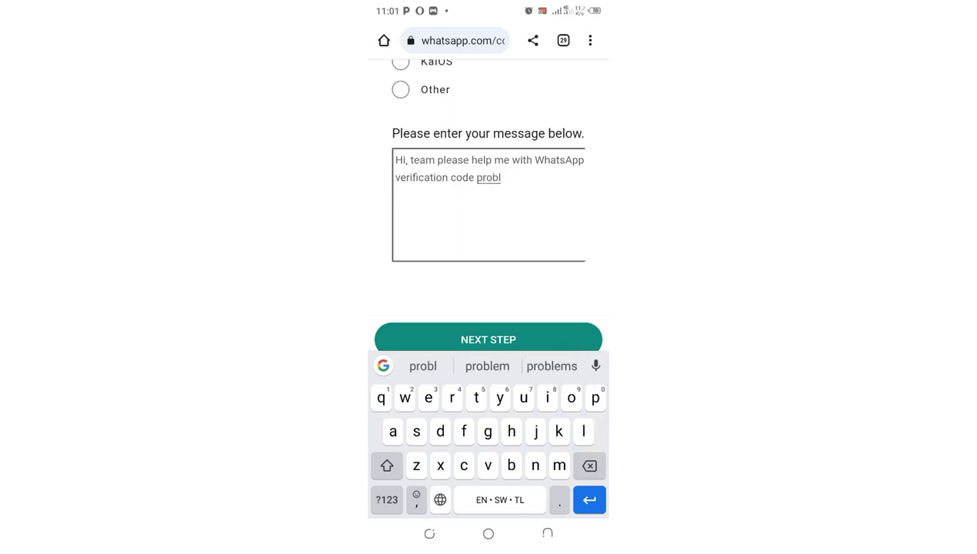
pyautogui.click(487, 365)
pyautogui.write('. T')
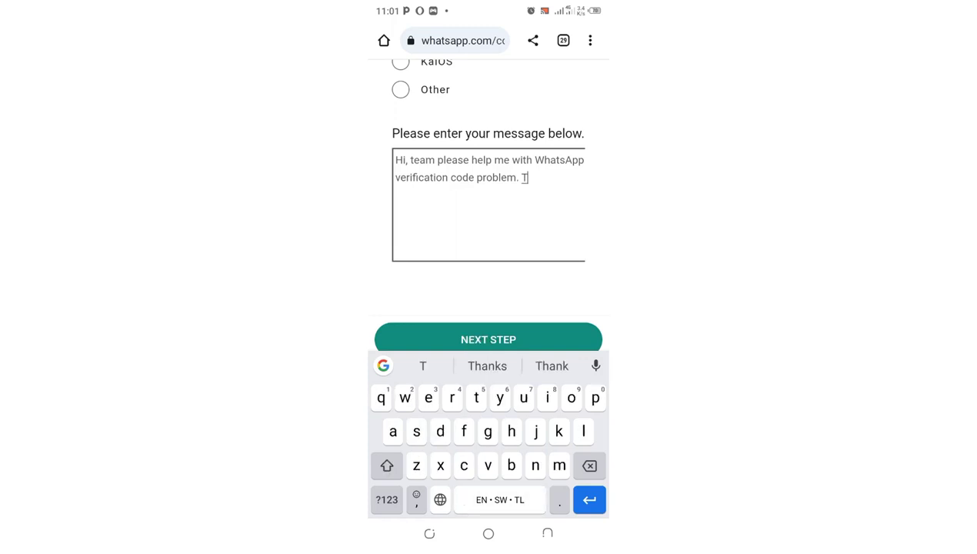
pyautogui.write('ha')
pyautogui.click(487, 366)
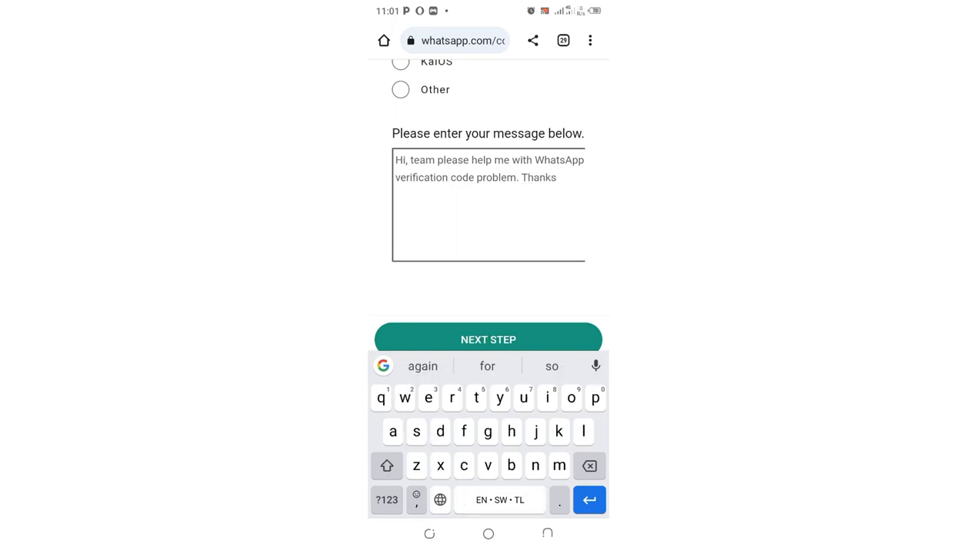
# Advance past NEXT STEP and send the question from the suggested-articles page
pyautogui.click(487, 339)
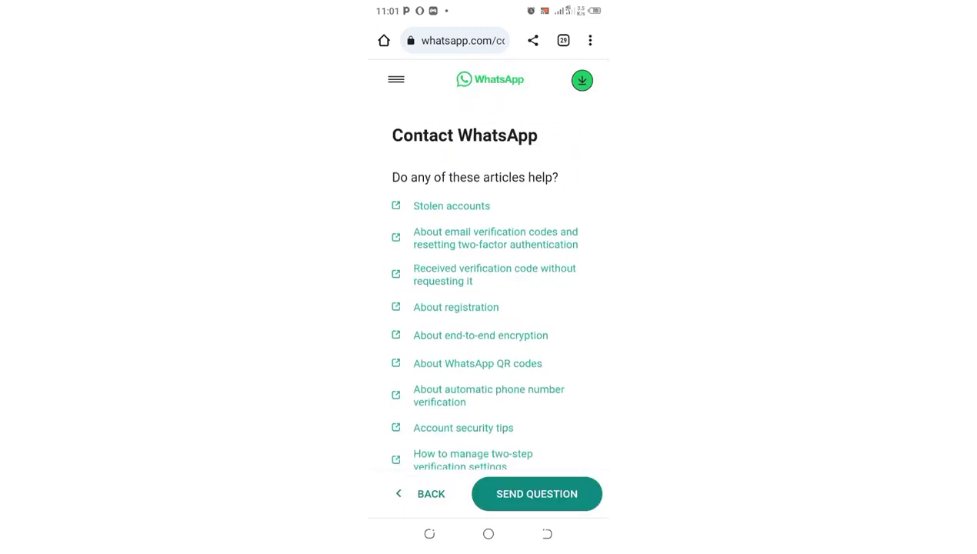
pyautogui.click(536, 493)
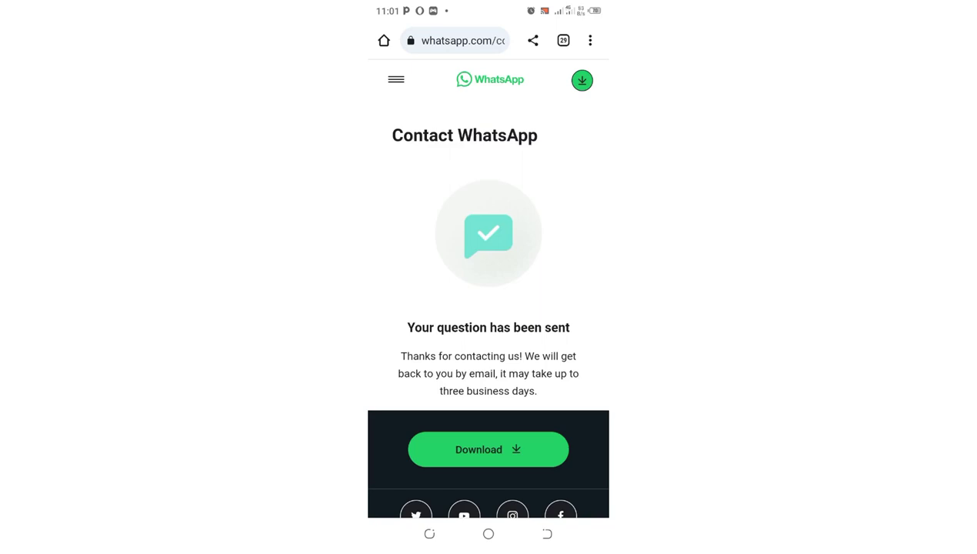
# Relaunch WhatsApp, allow contacts and media access, and submit a temporary profile name
pyautogui.click(487, 534)
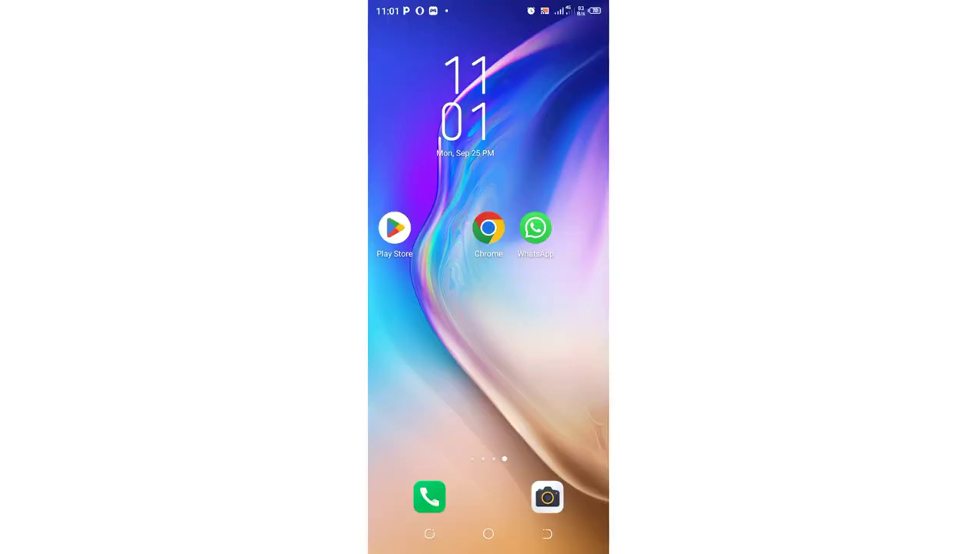
pyautogui.click(535, 228)
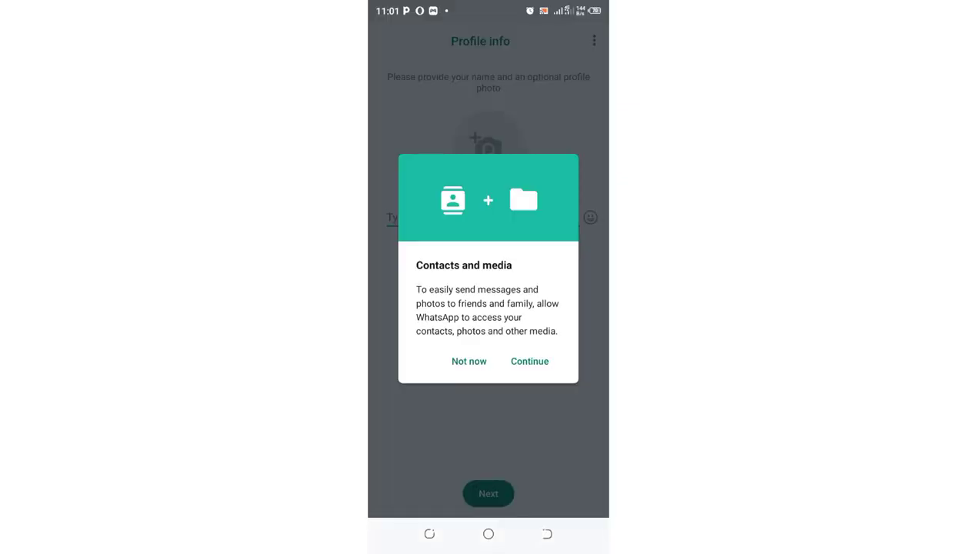
pyautogui.click(529, 361)
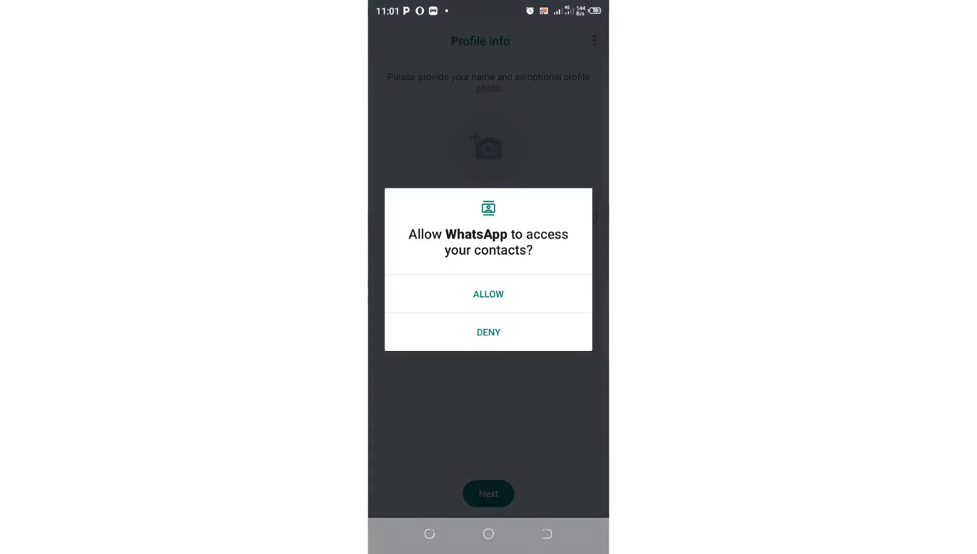
pyautogui.click(488, 292)
pyautogui.click(488, 301)
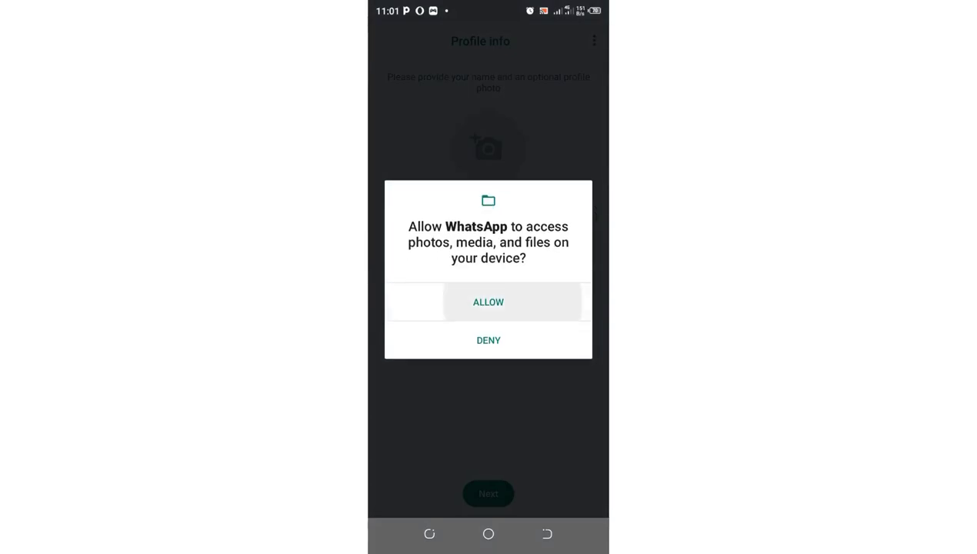
pyautogui.write('oneisname')
pyautogui.press('Return')
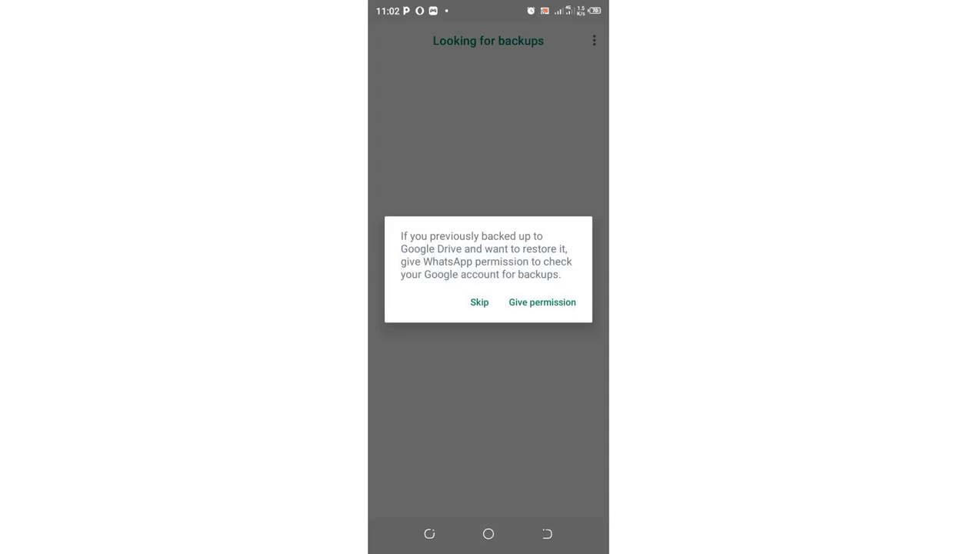
# Skip the Google Drive backup check, replace the profile name with the user's name, and continue
pyautogui.click(479, 302)
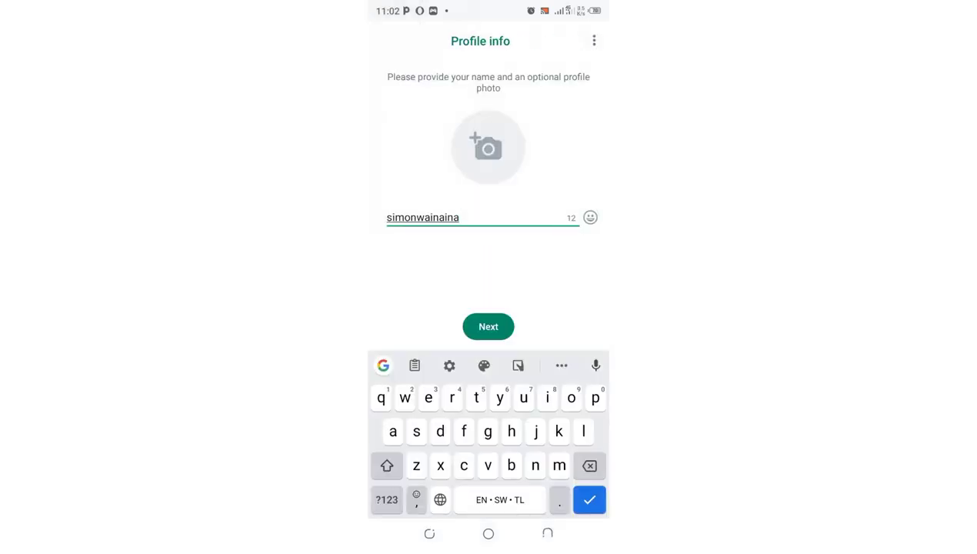
pyautogui.click(459, 218)
pyautogui.press('BackSpace')
pyautogui.press('BackSpace')
pyautogui.press('BackSpace')
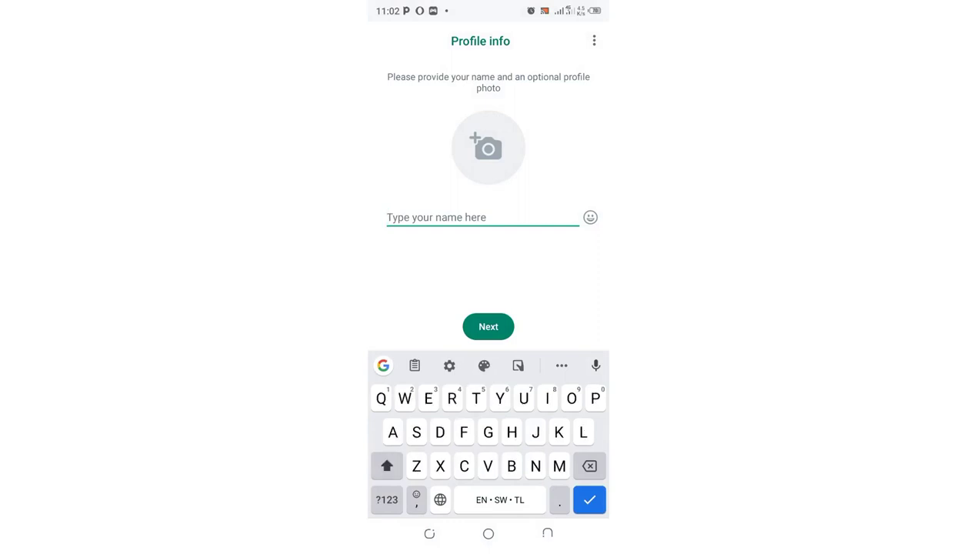
pyautogui.write('Gakon')
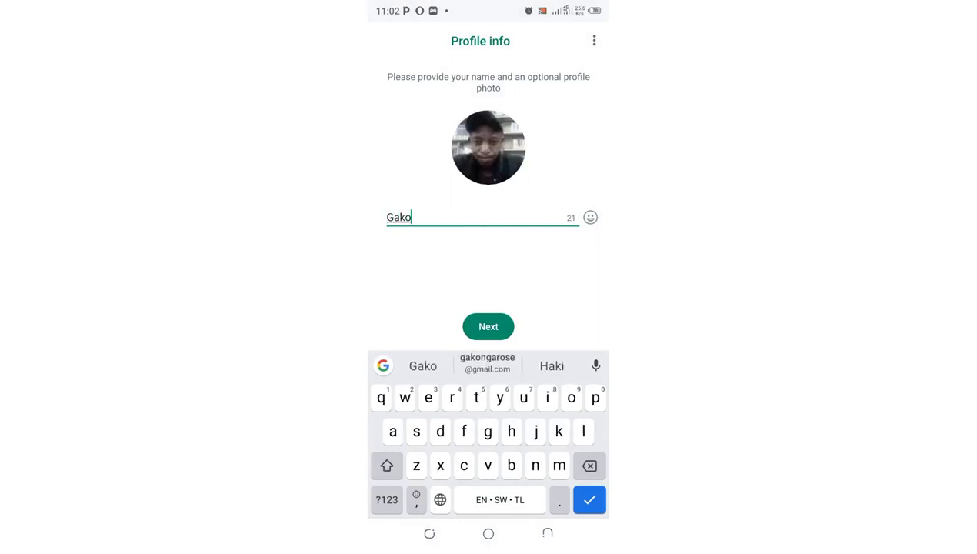
pyautogui.write('g')
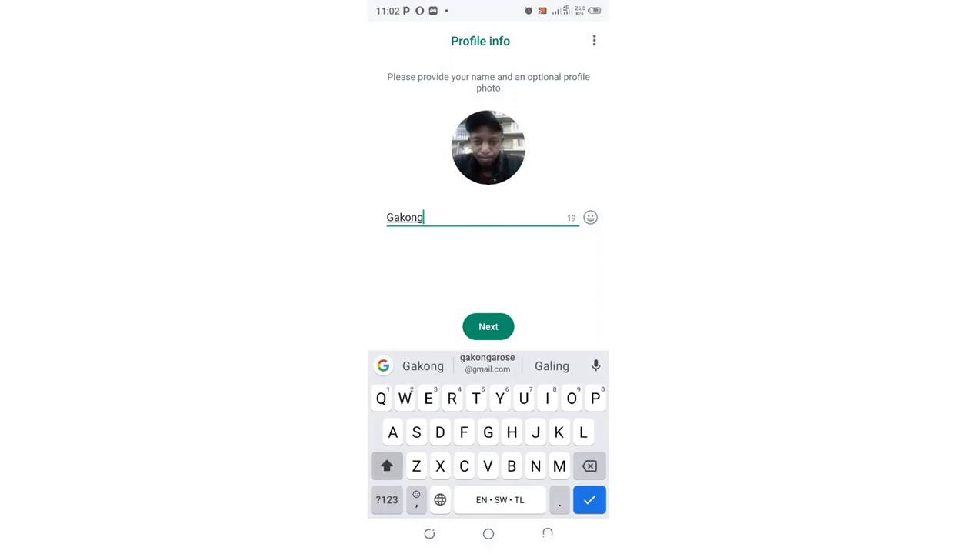
pyautogui.write('a')
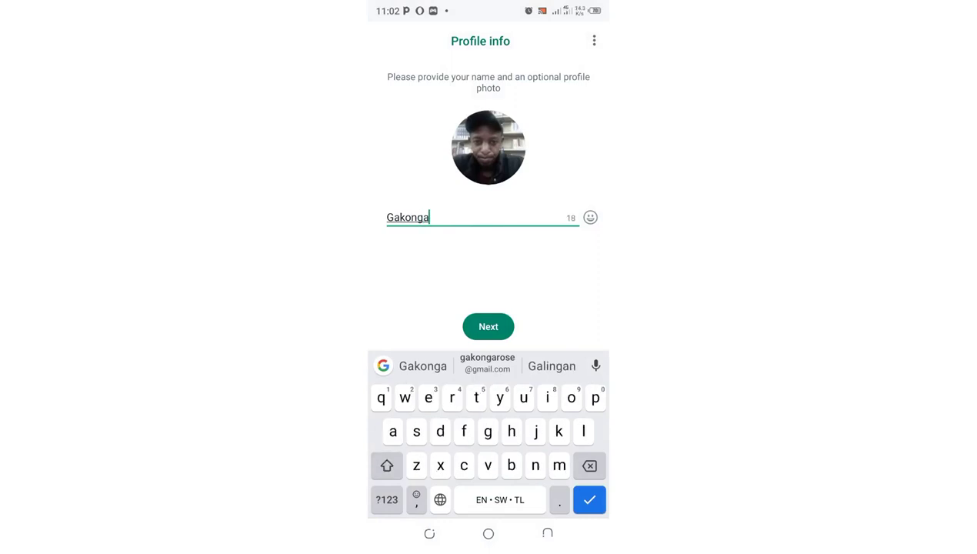
pyautogui.click(488, 326)
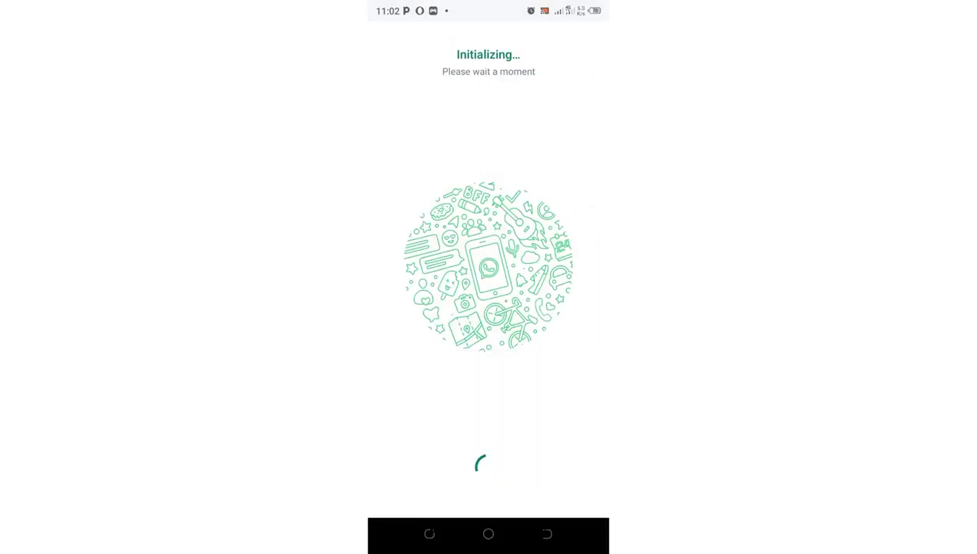